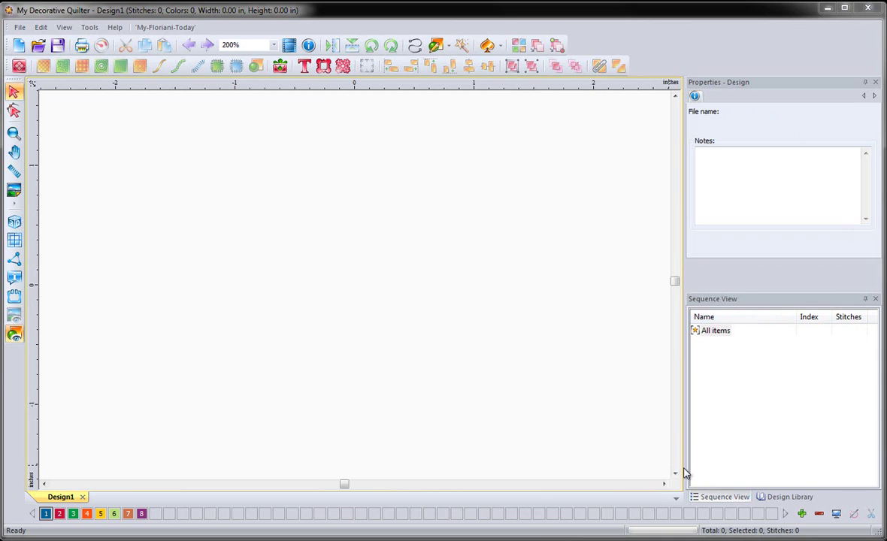
- Show the Design Library and display the designs in its MDQ folder
left_click(784, 503)
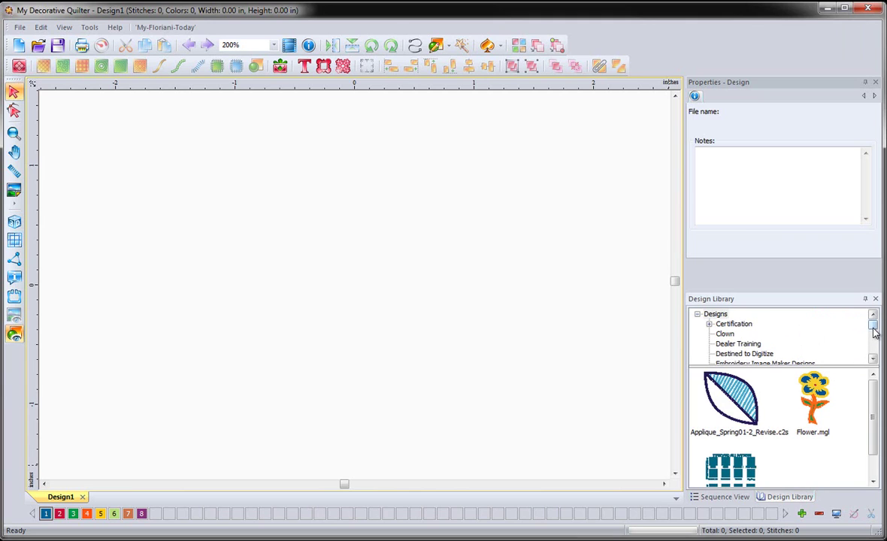
scroll(873, 333, "down", 3)
left_click_drag(872, 333, 873, 349)
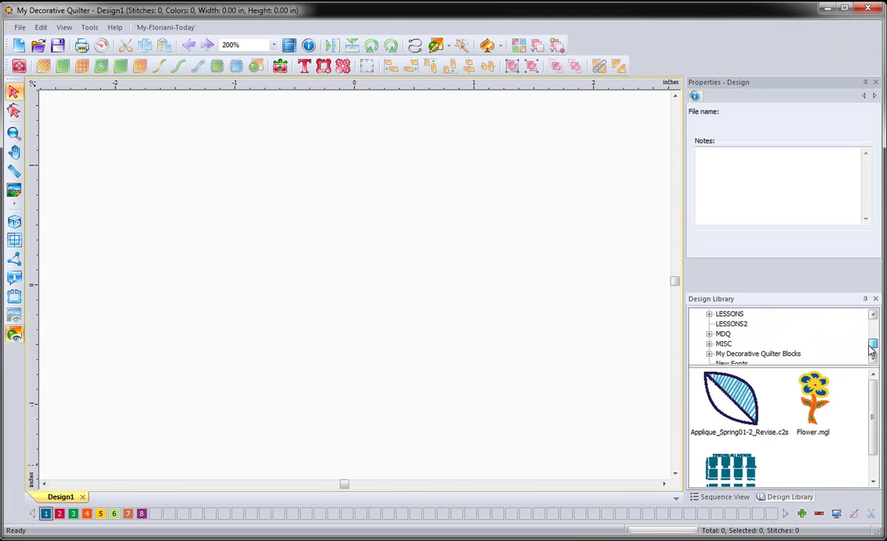
left_click(722, 334)
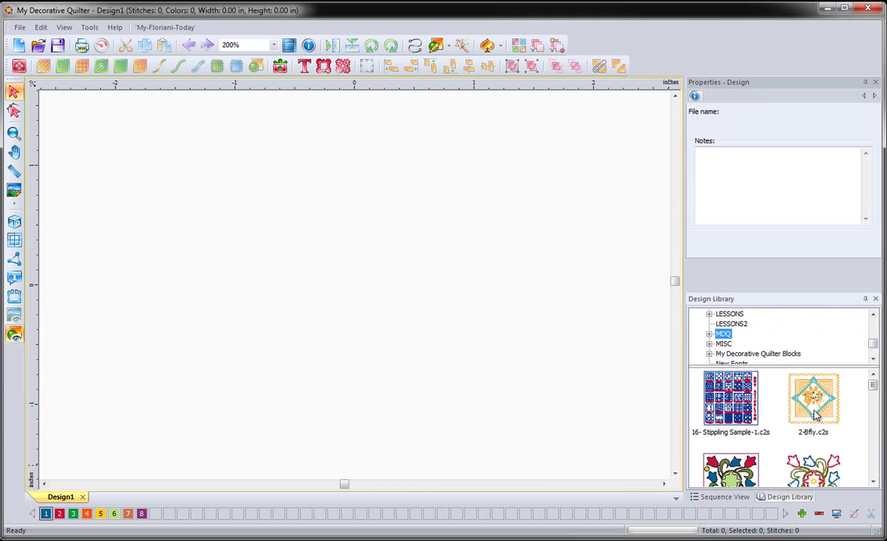
- Insert the Bfstipple.c2s butterfly from the MDQ folder into Design1 and display it in the 3D stitch view
left_click_drag(873, 385, 872, 419)
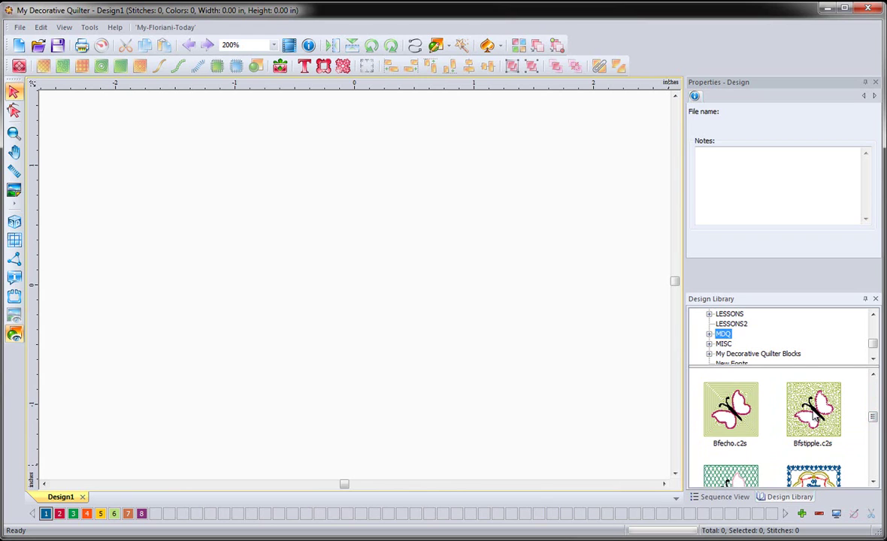
left_click_drag(813, 412, 351, 320)
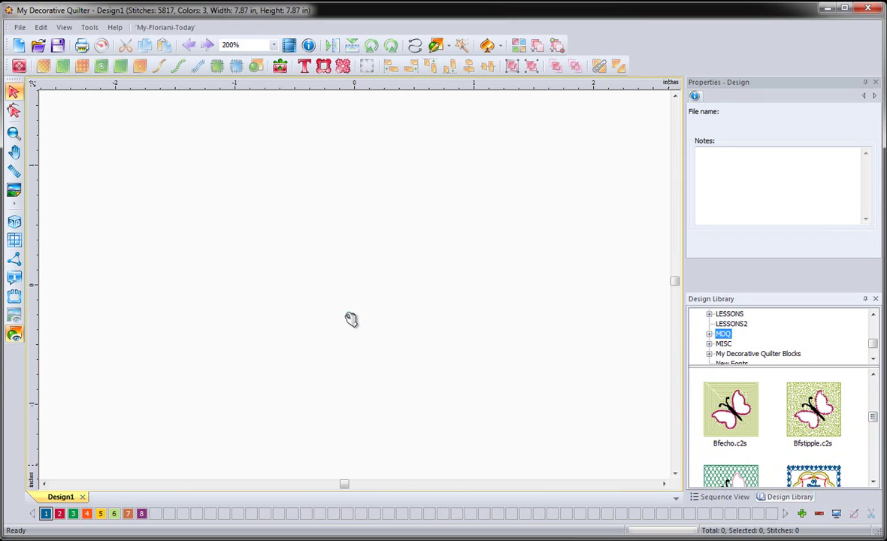
left_click(582, 319)
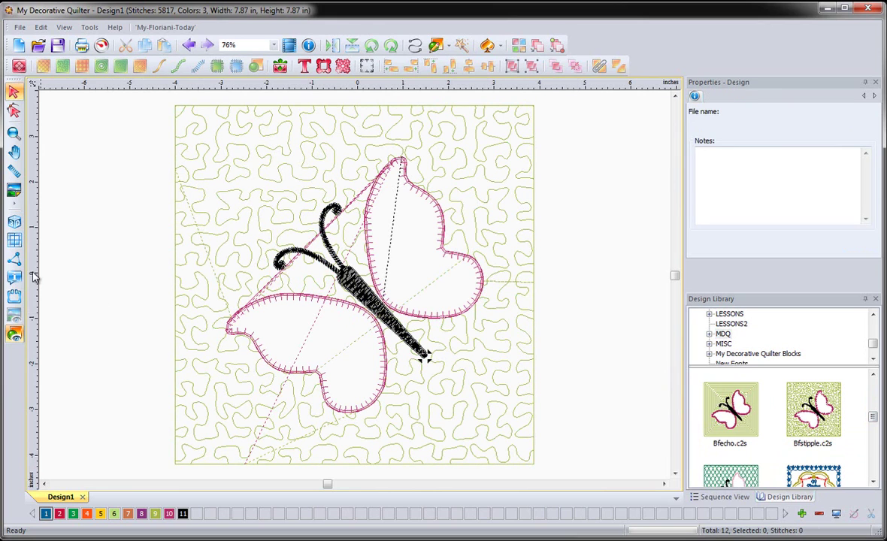
left_click(14, 221)
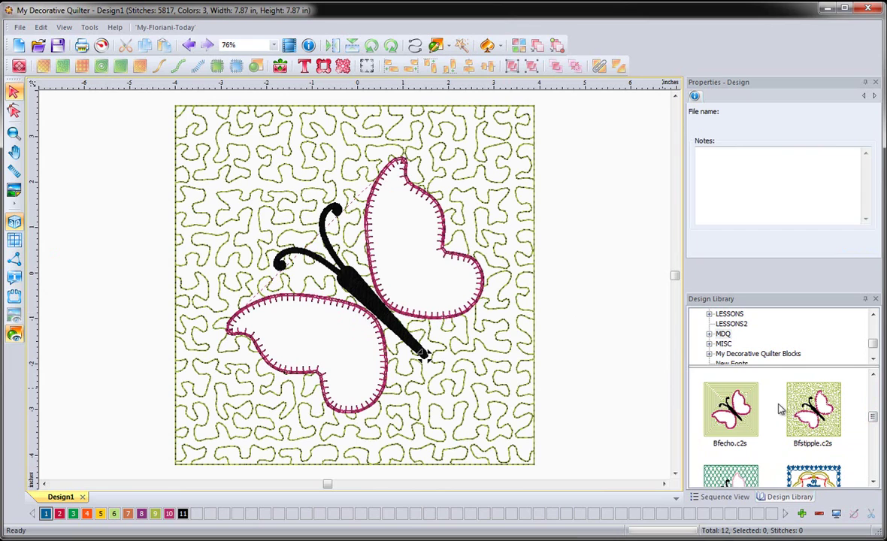
- Insert the Ebubbles.c2s design from the MDQ folder into a new design page and display it in the 3D stitch view
left_click(19, 46)
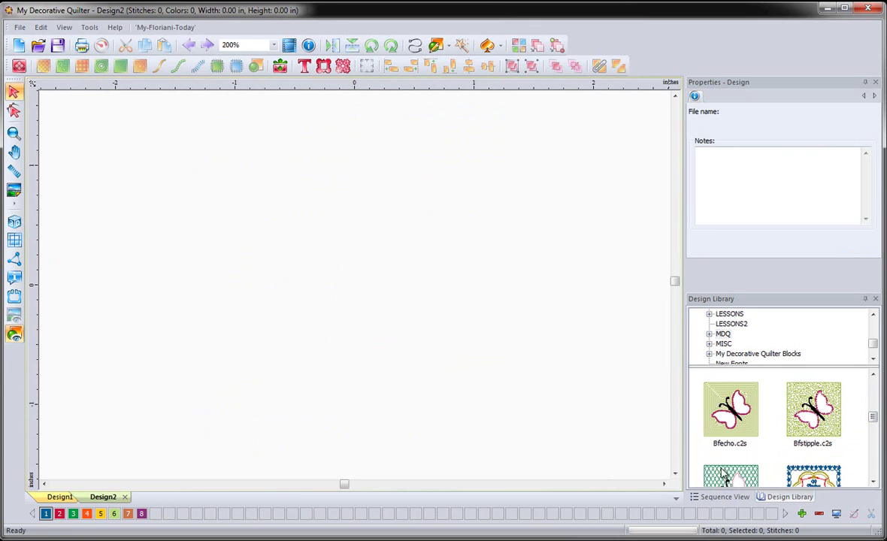
scroll(872, 434, "down", 4)
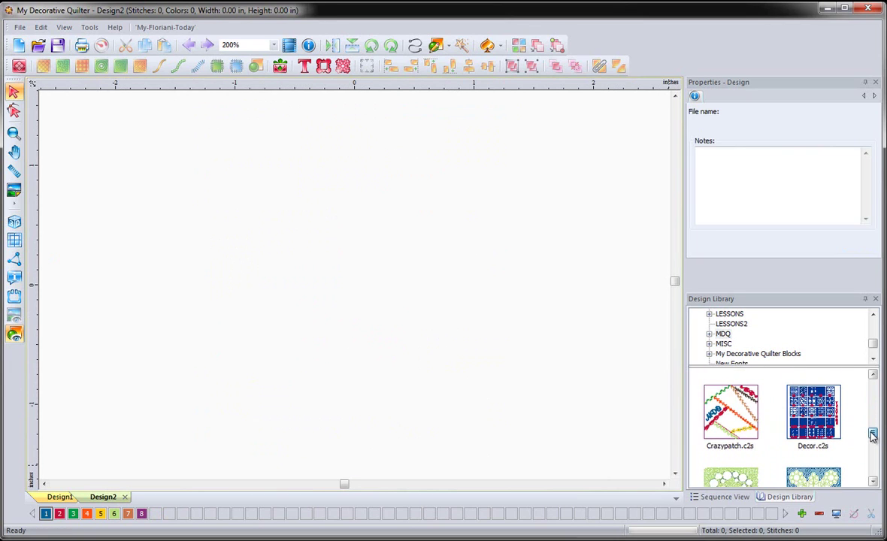
scroll(872, 440, "down", 2)
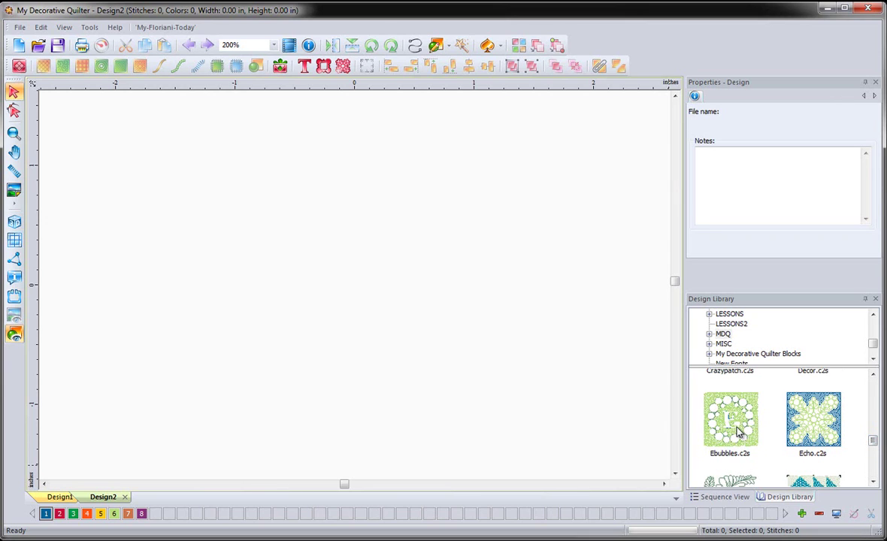
left_click_drag(739, 432, 349, 317)
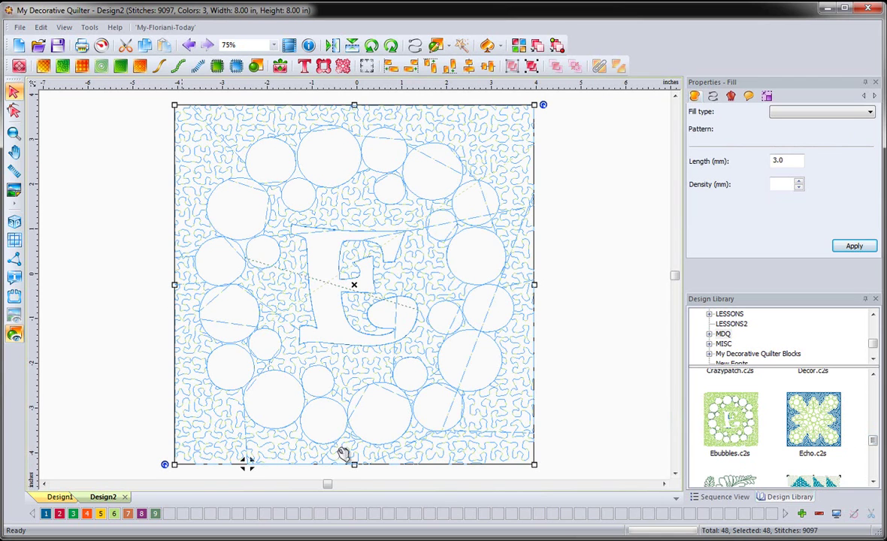
left_click(564, 327)
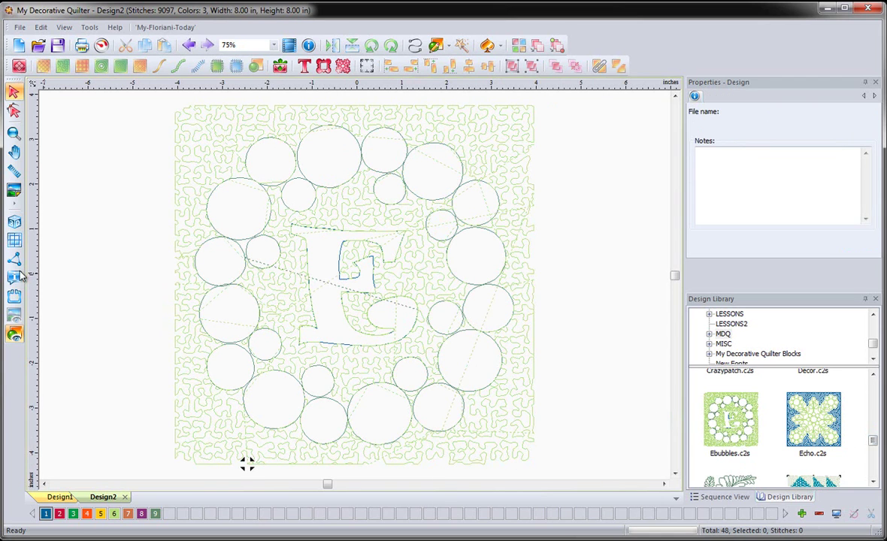
left_click(14, 222)
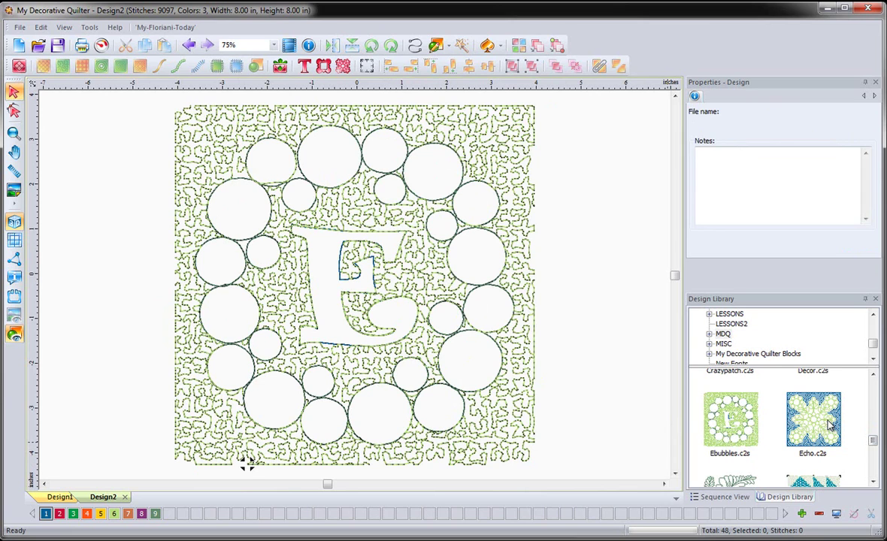
- Browse the remaining MDQ designs and the Clown, Dealer Training, Floriani 250 Collection and Floriani 500 Collection folders in the Design Library
left_click(874, 469)
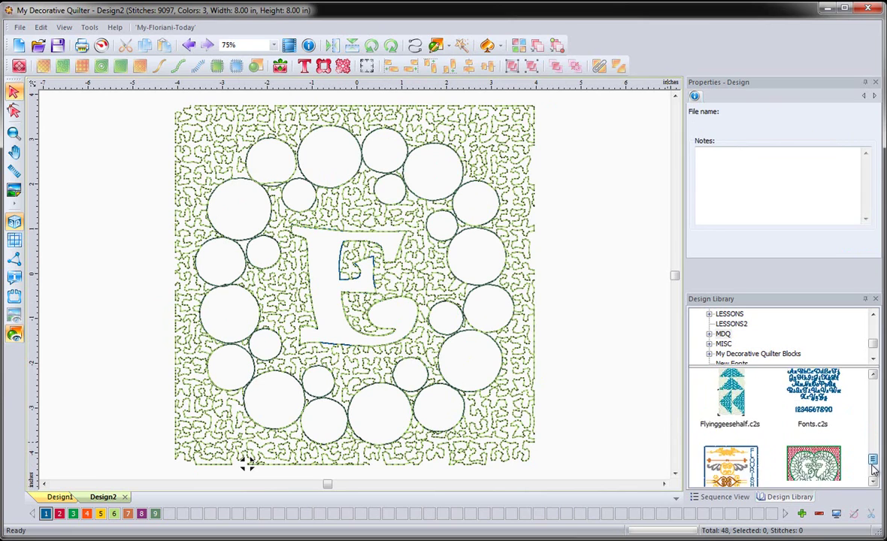
left_click_drag(874, 470, 874, 384)
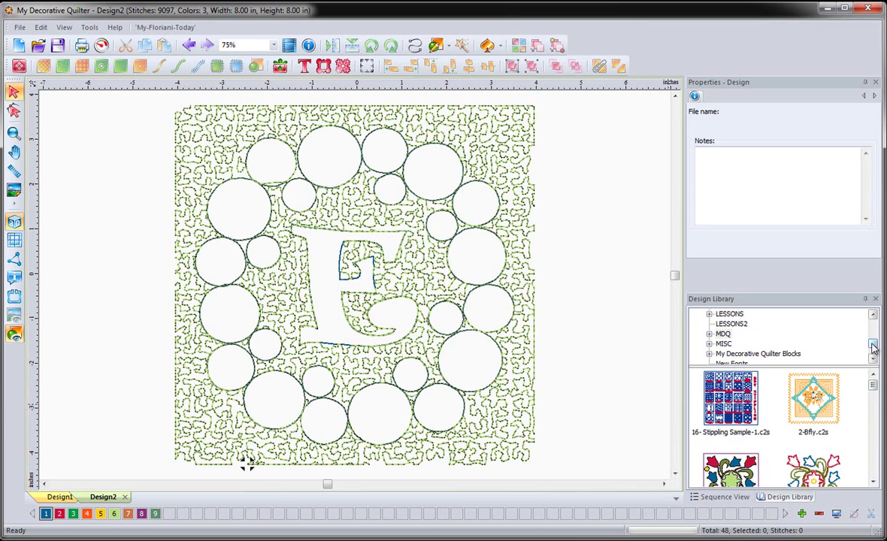
left_click_drag(873, 346, 871, 327)
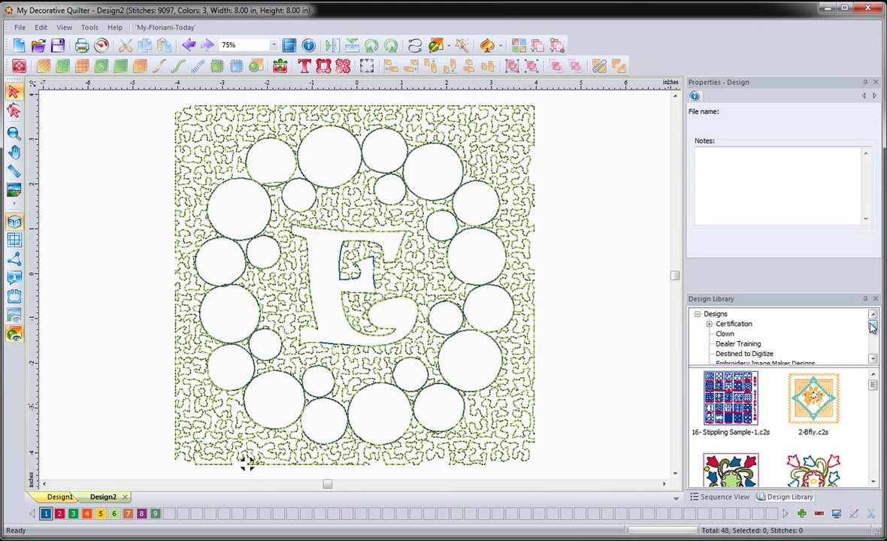
right_click(832, 336)
left_click(822, 327)
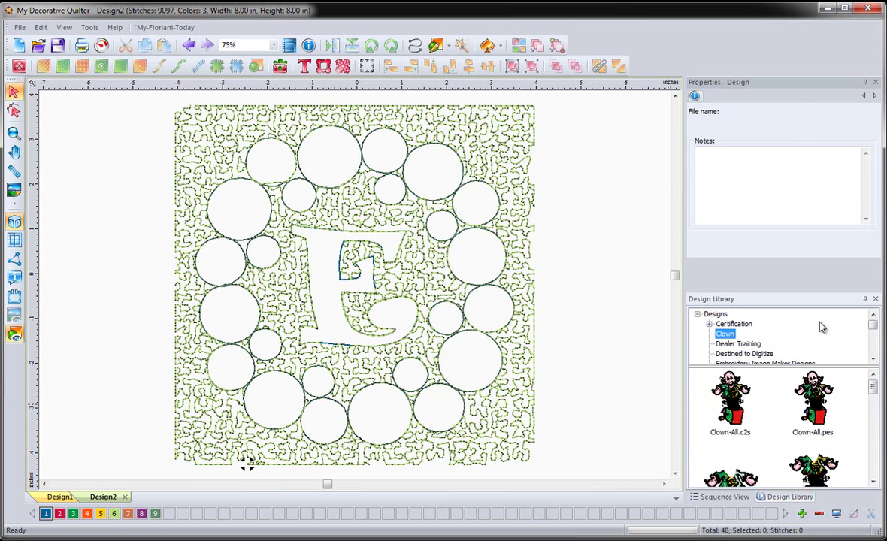
left_click(738, 343)
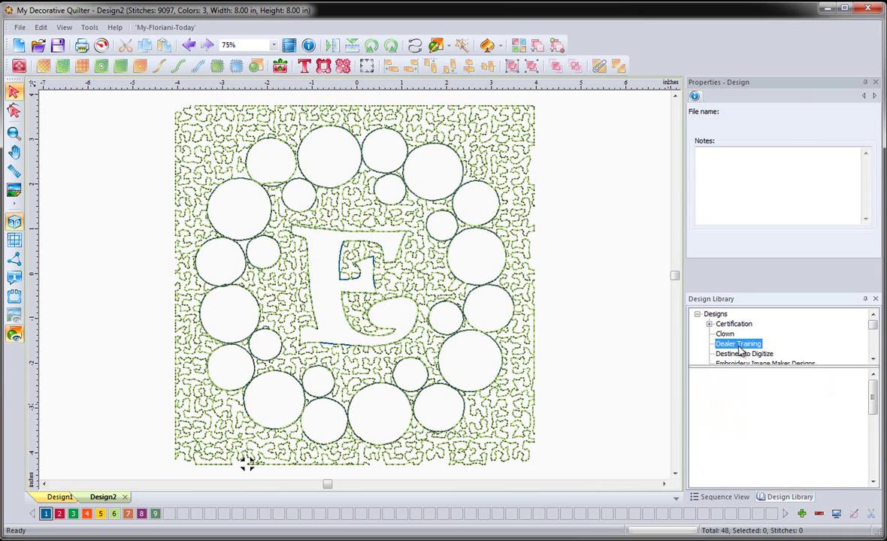
scroll(797, 356, "down", 2)
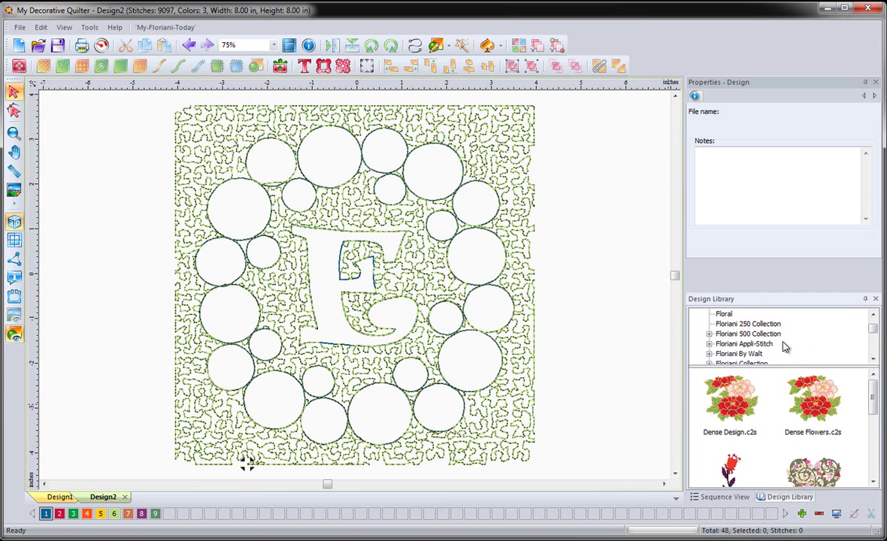
left_click(748, 324)
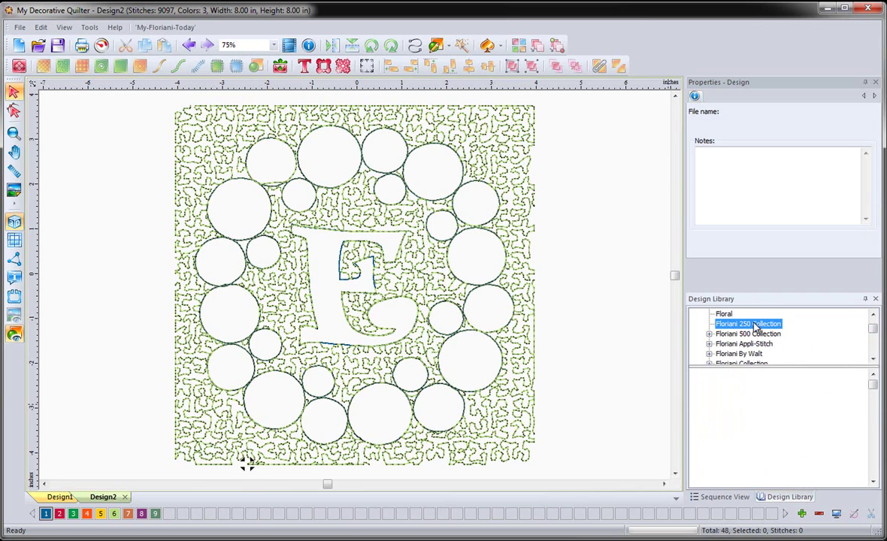
right_click(822, 341)
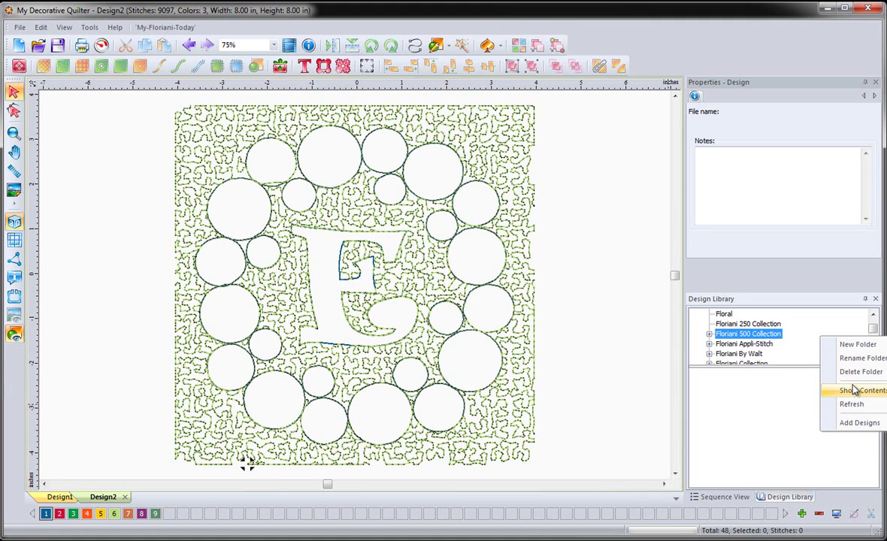
left_click(875, 333)
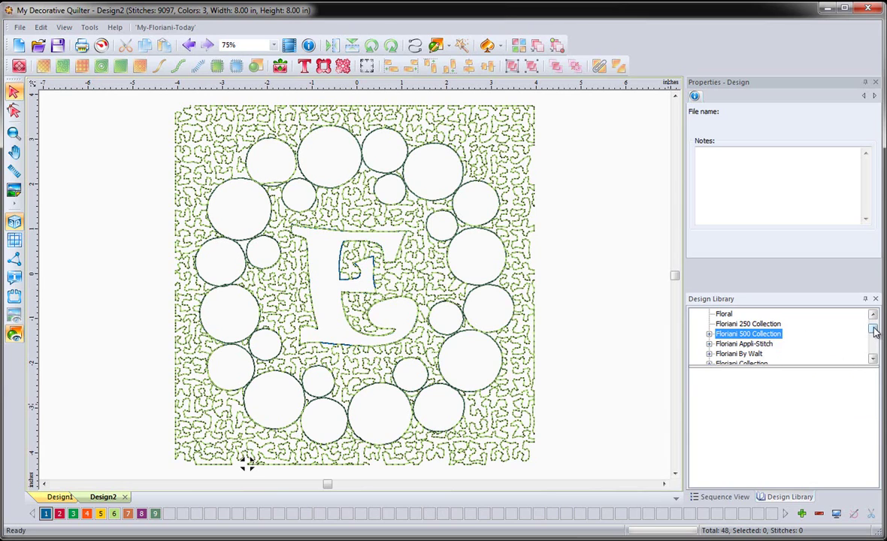
- Expand the MDQ folder in the Design Library and show its contents in Windows Explorer
left_click_drag(875, 333, 873, 343)
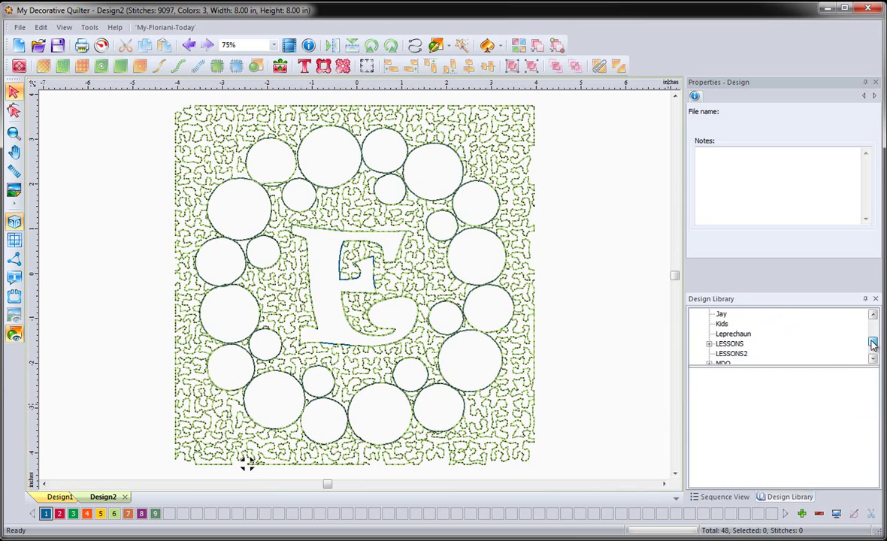
left_click(710, 347)
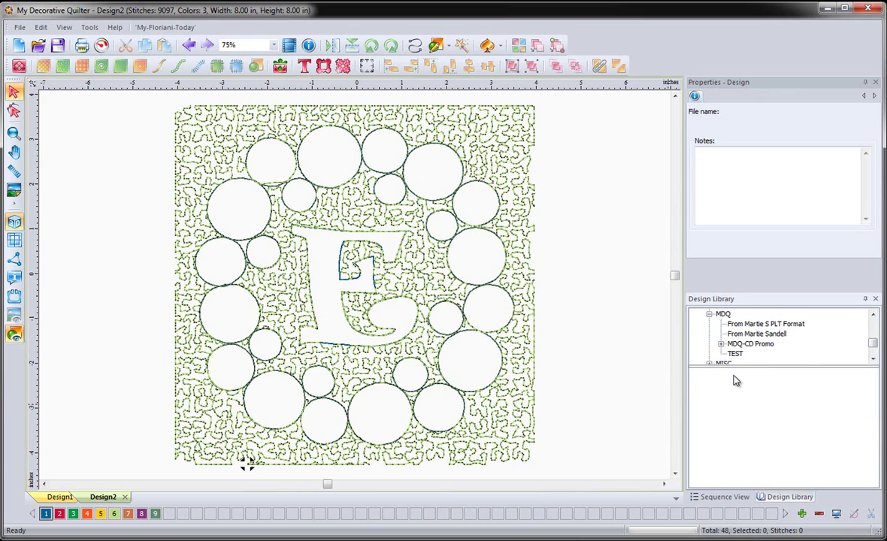
left_click(724, 315)
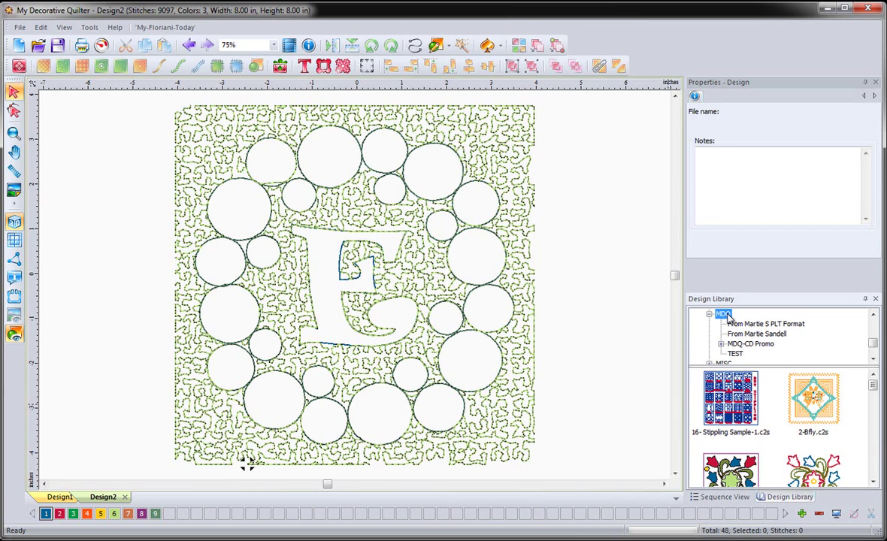
right_click(727, 317)
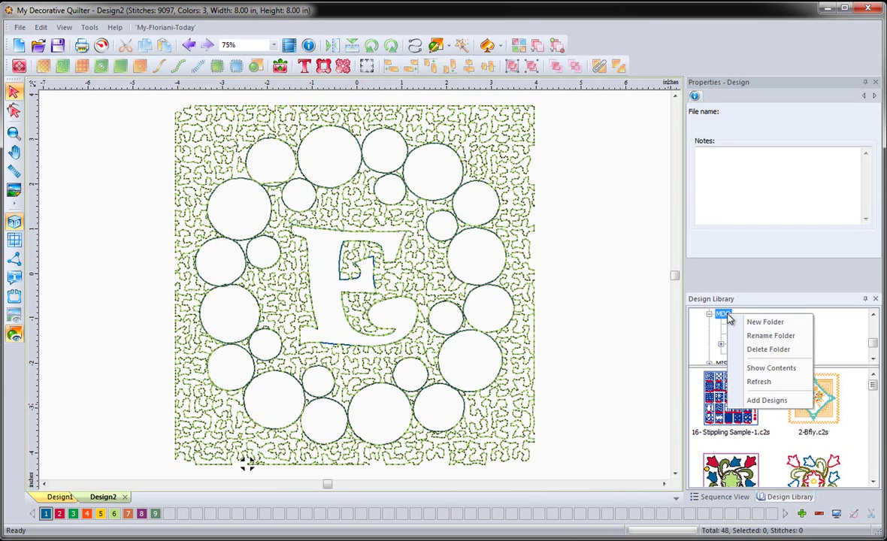
left_click(770, 369)
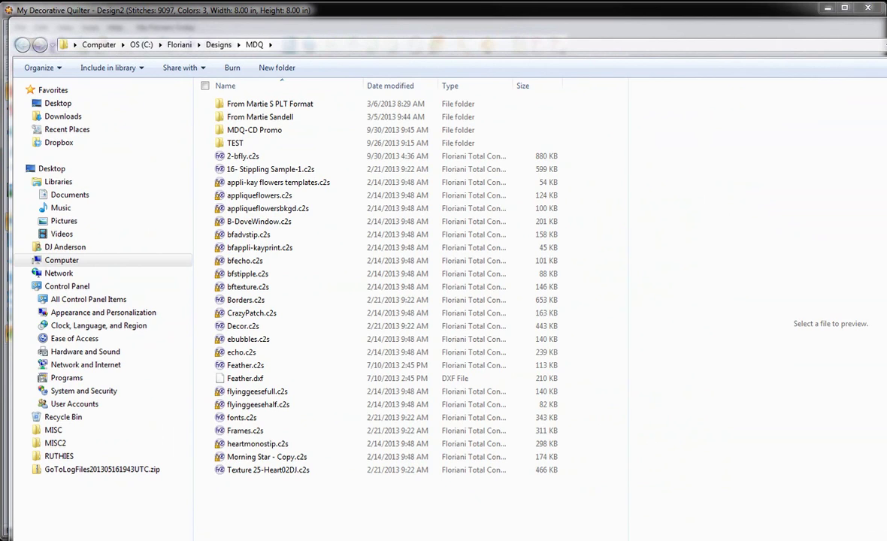
- Resize the Explorer window to examine the MDQ folder's files and path, and close it
left_click_drag(885, 268, 660, 268)
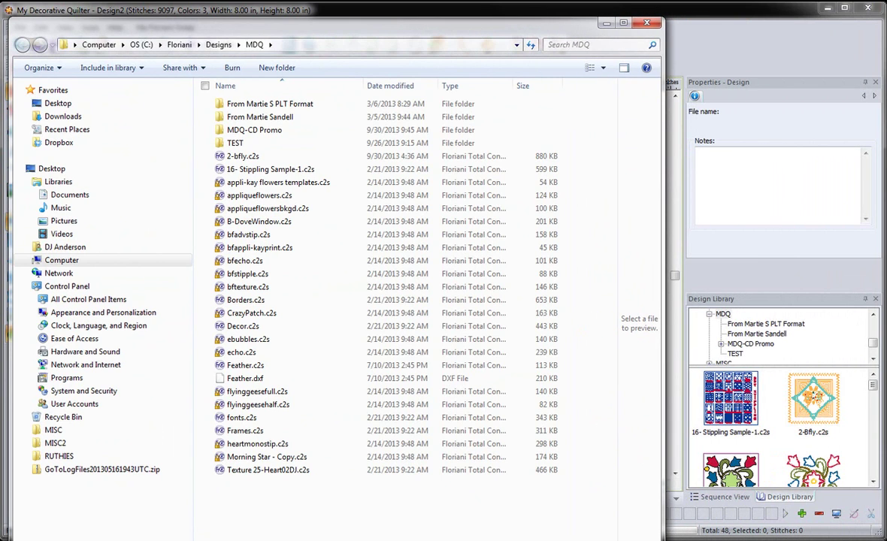
left_click_drag(499, 539, 499, 500)
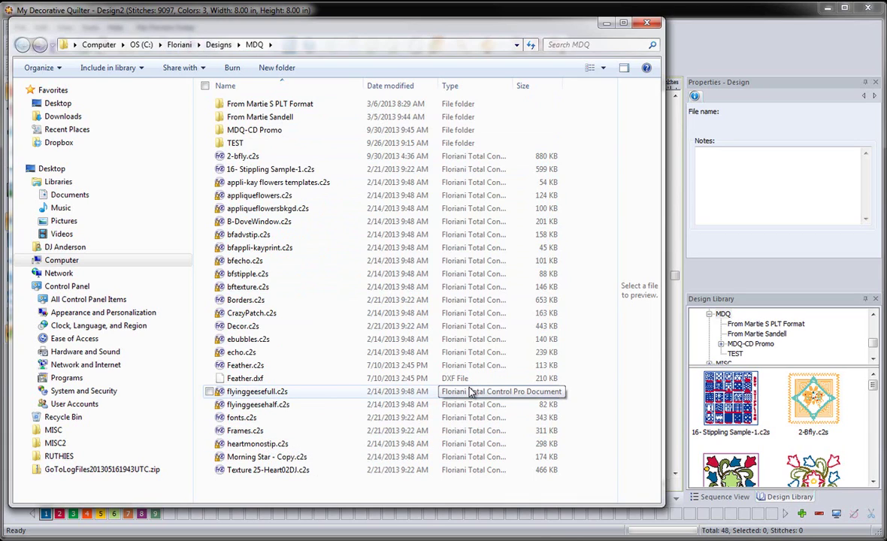
left_click_drag(663, 308, 852, 313)
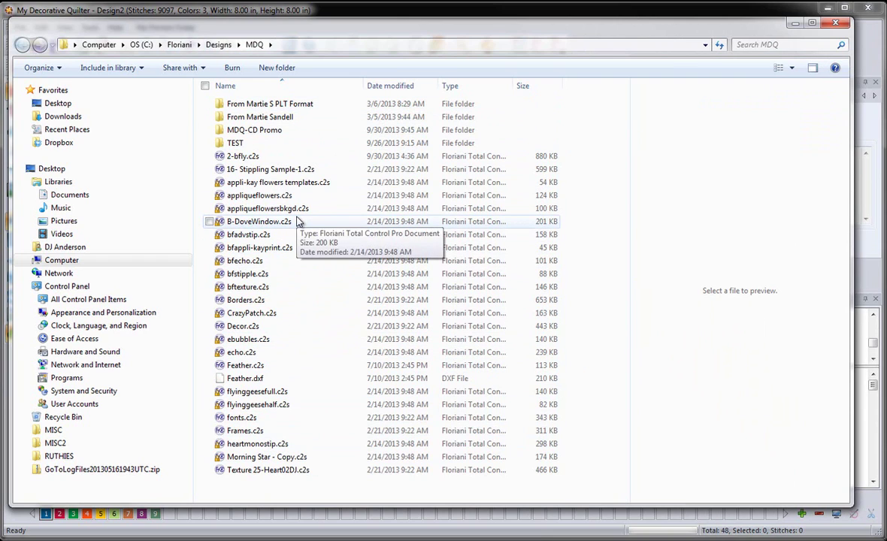
left_click(836, 25)
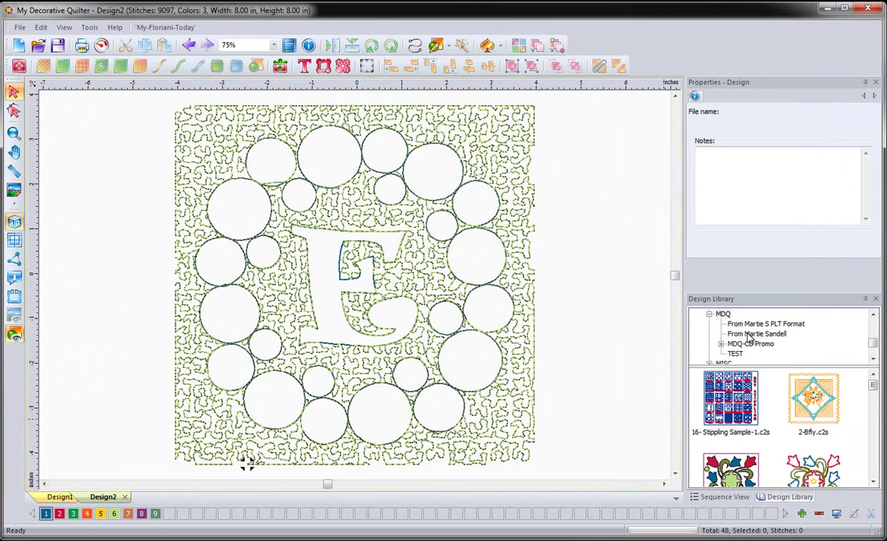
- Display the designs in the Design Library's New Fonts folder
left_click(722, 314)
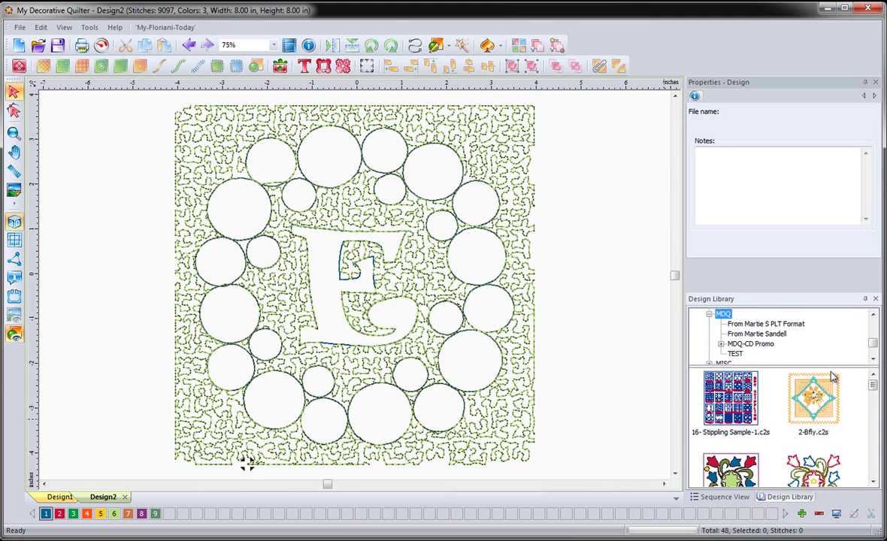
left_click(873, 359)
left_click(874, 360)
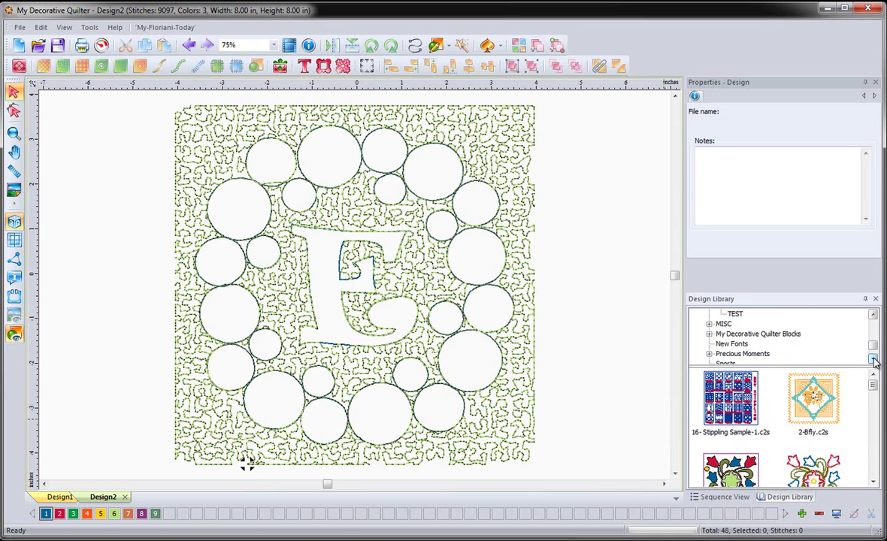
left_click(873, 359)
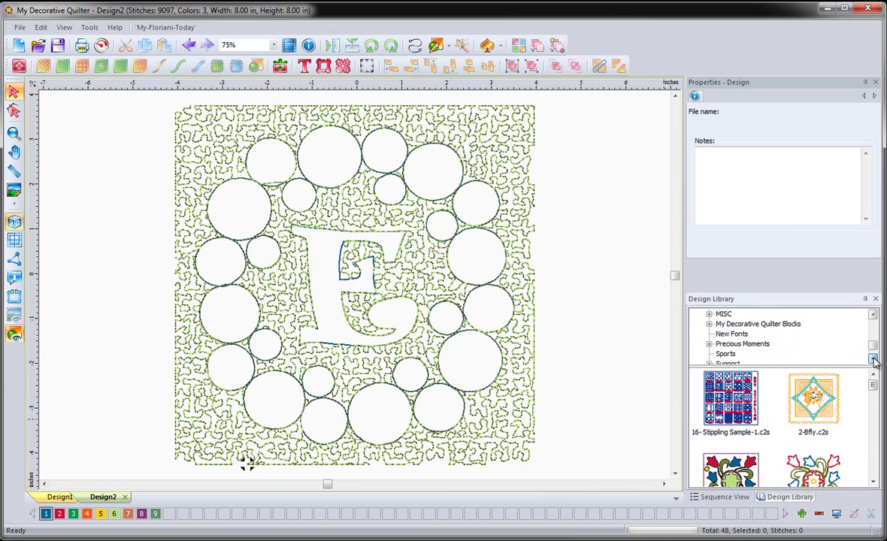
left_click(732, 335)
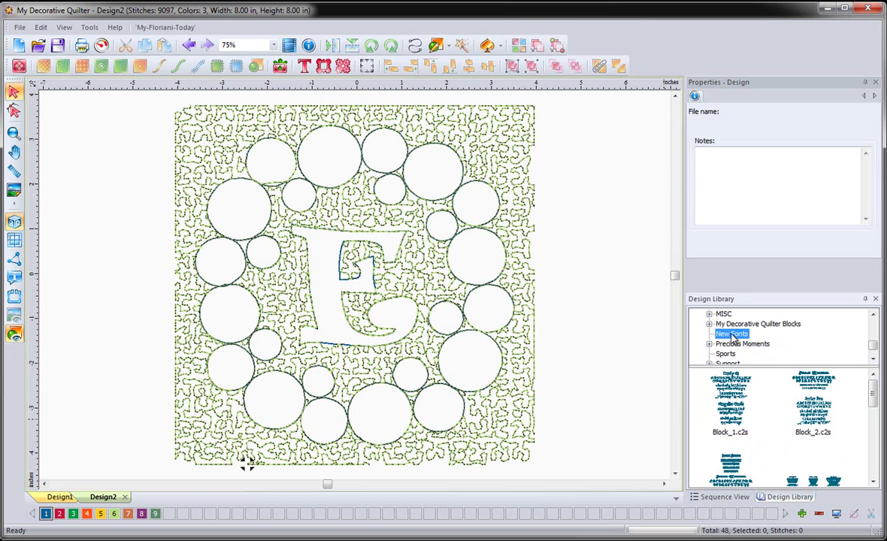
- Rename the Design Library's New Fonts folder as Additional Fonts
right_click(733, 339)
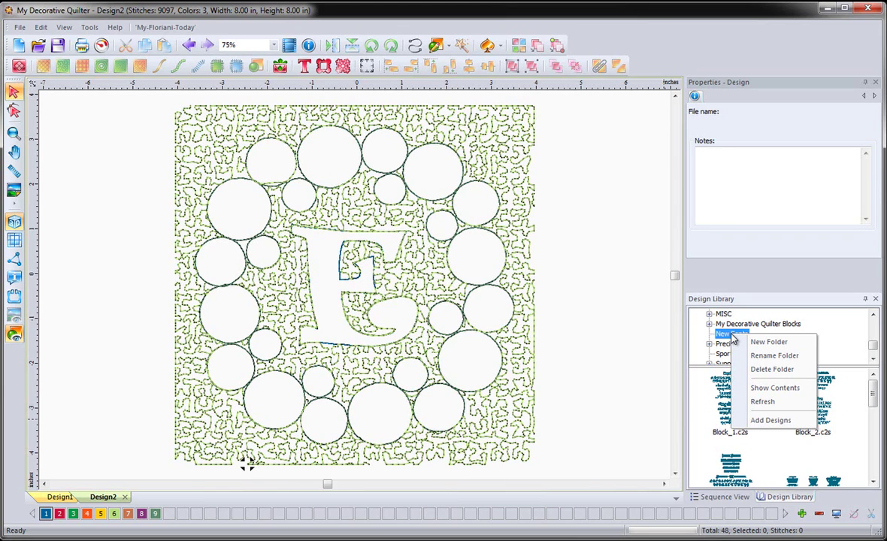
left_click(771, 358)
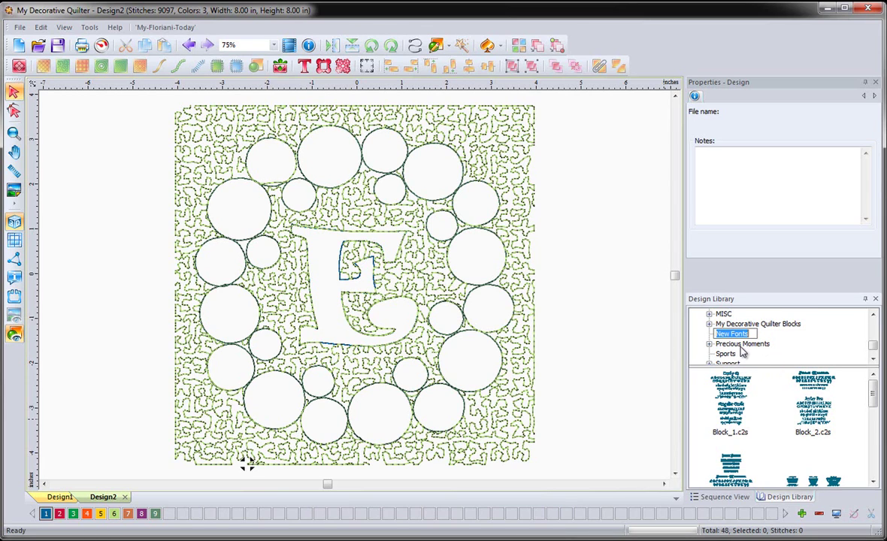
type("Additional")
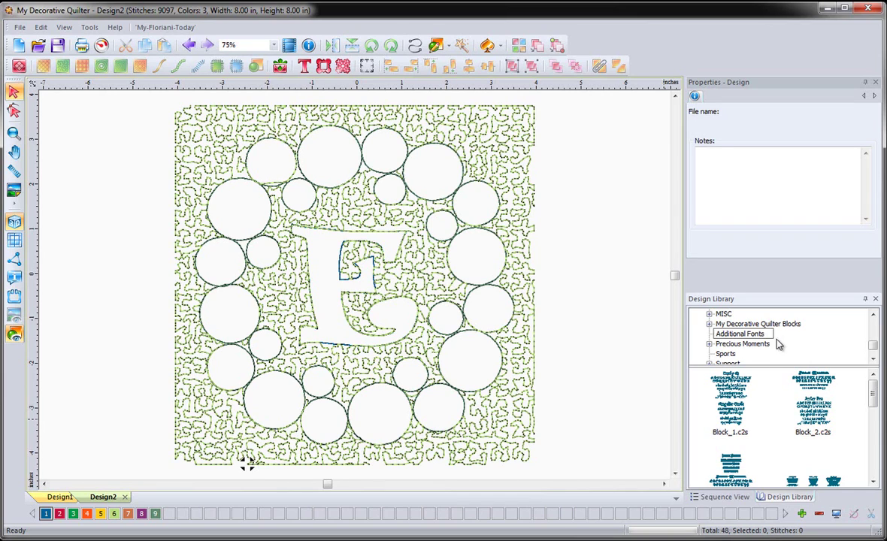
key("Return")
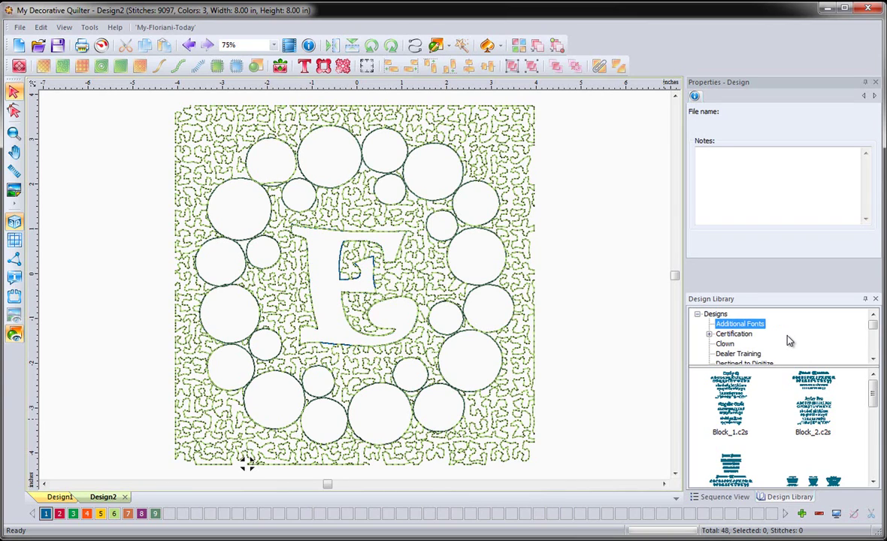
- Rename the Additional Fonts folder back to New Fonts
right_click(741, 326)
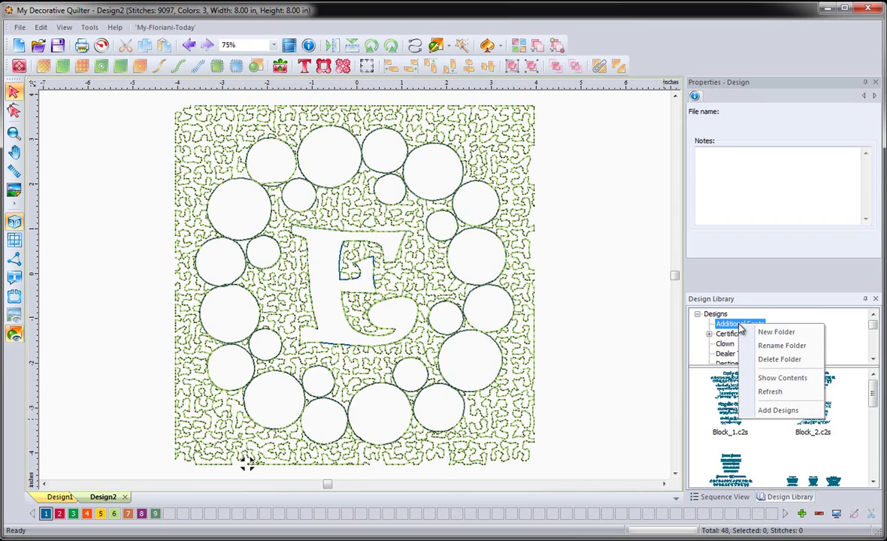
left_click(765, 350)
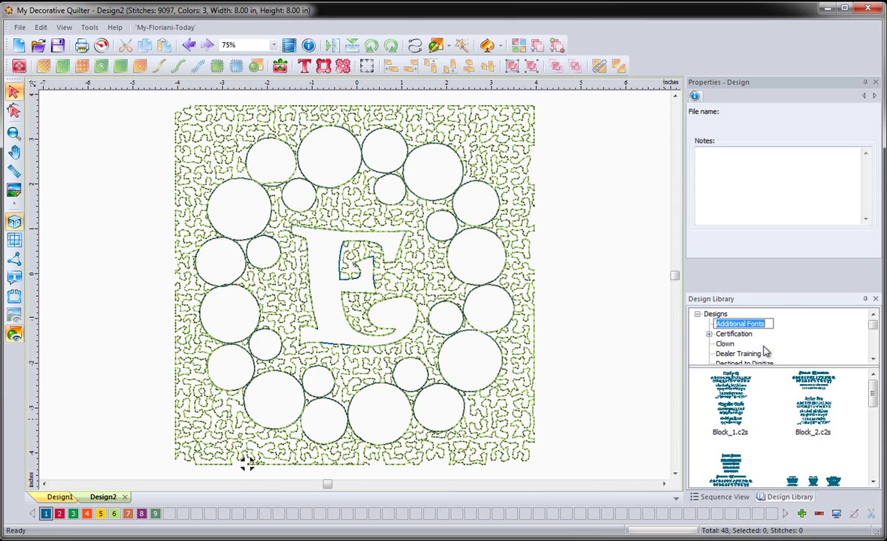
type("New")
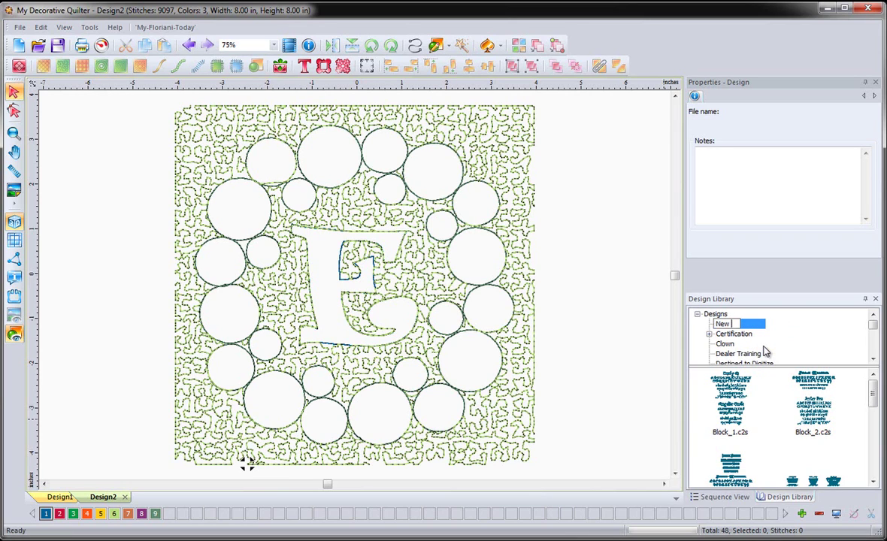
type(" Fonts")
key("Return")
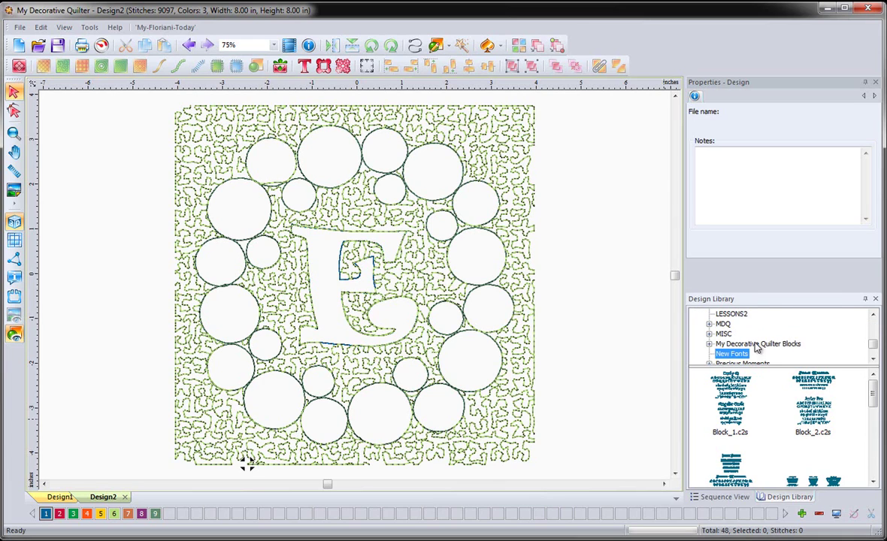
- Bring up the Add Designs dialog for the New Fonts folder and dismiss it without adding anything
right_click(728, 360)
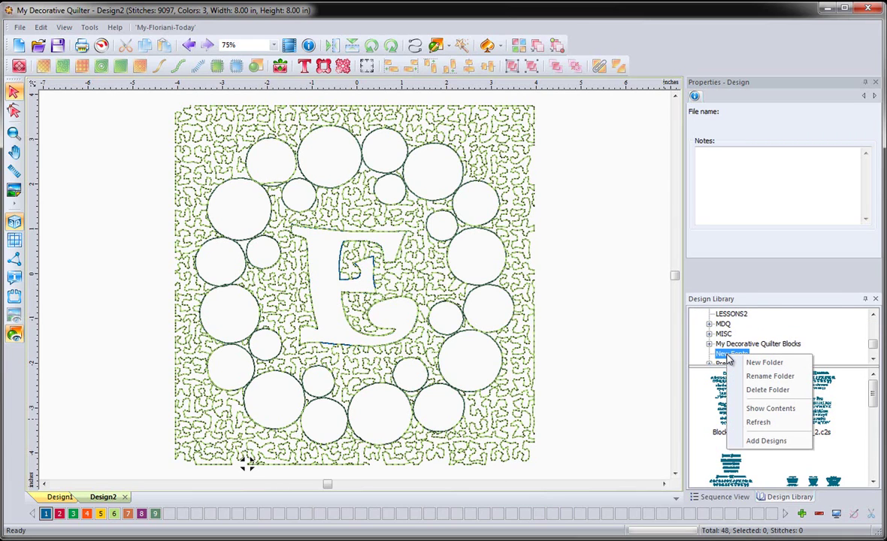
left_click(768, 441)
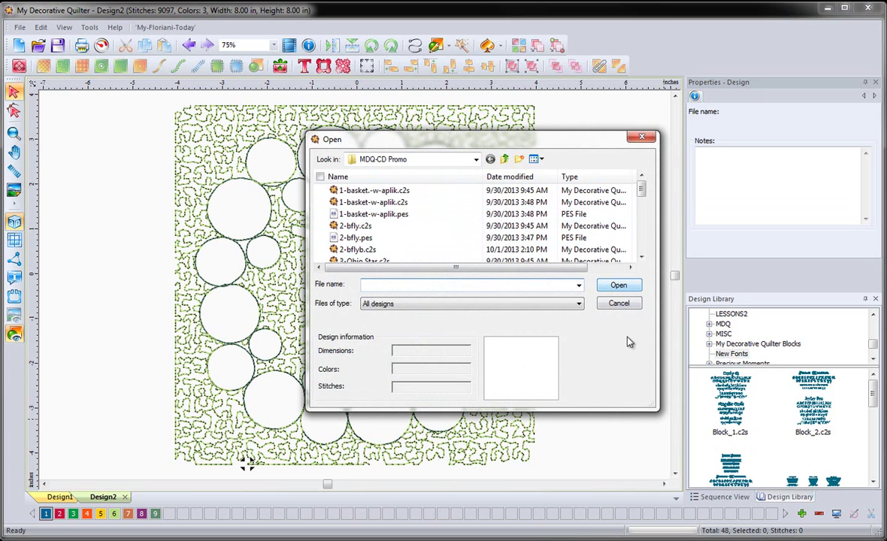
left_click(619, 304)
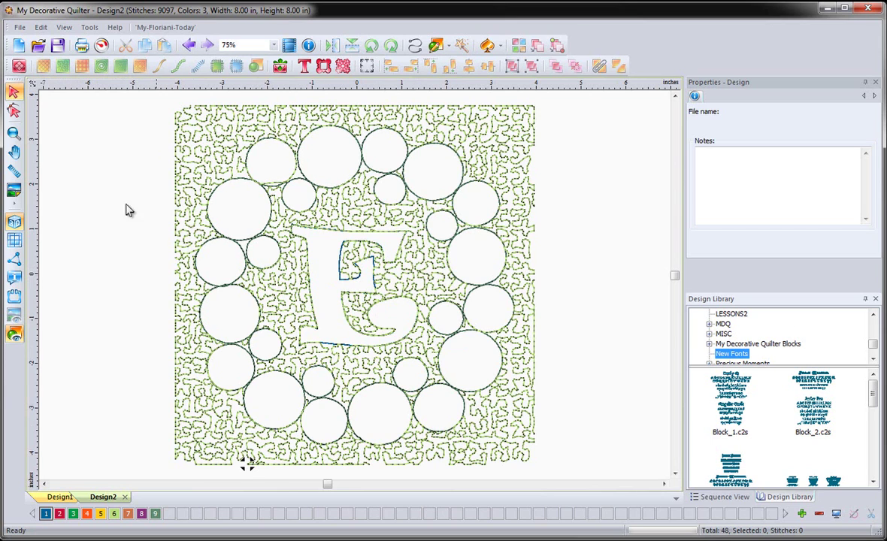
- Start opening a design file and browse to the Designs folder inside Floriani on the C: drive
left_click(33, 45)
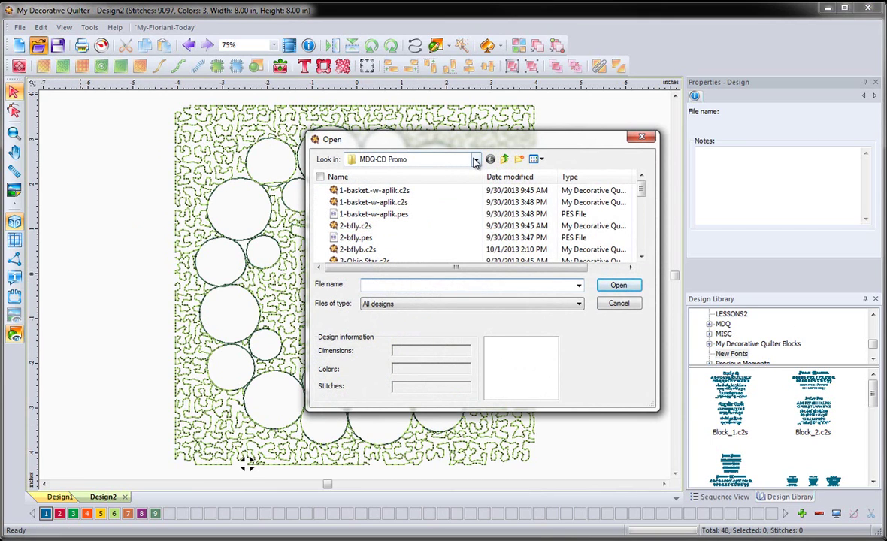
left_click(439, 159)
left_click(380, 232)
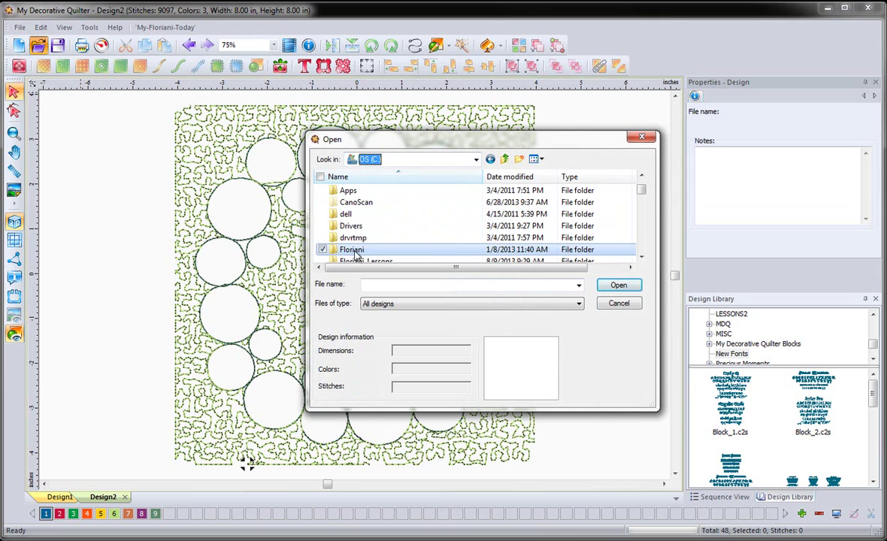
double_click(352, 250)
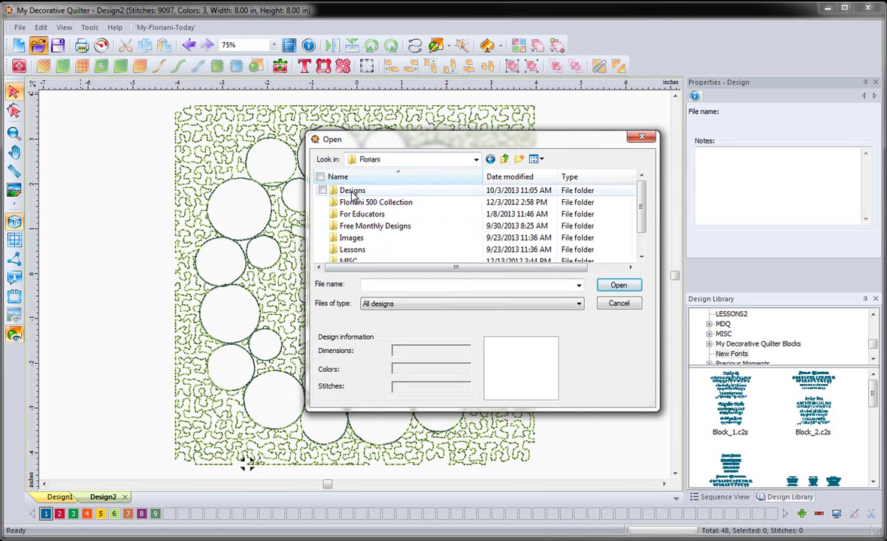
double_click(353, 192)
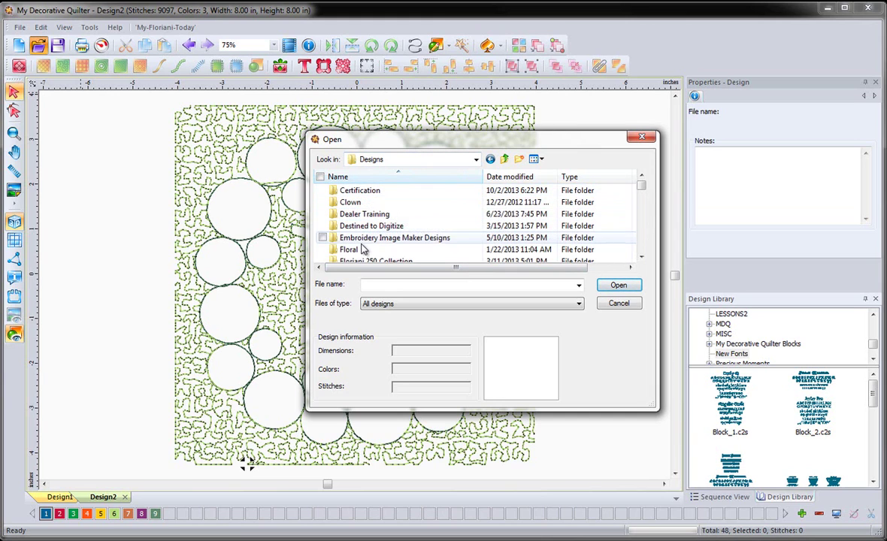
left_click(476, 160)
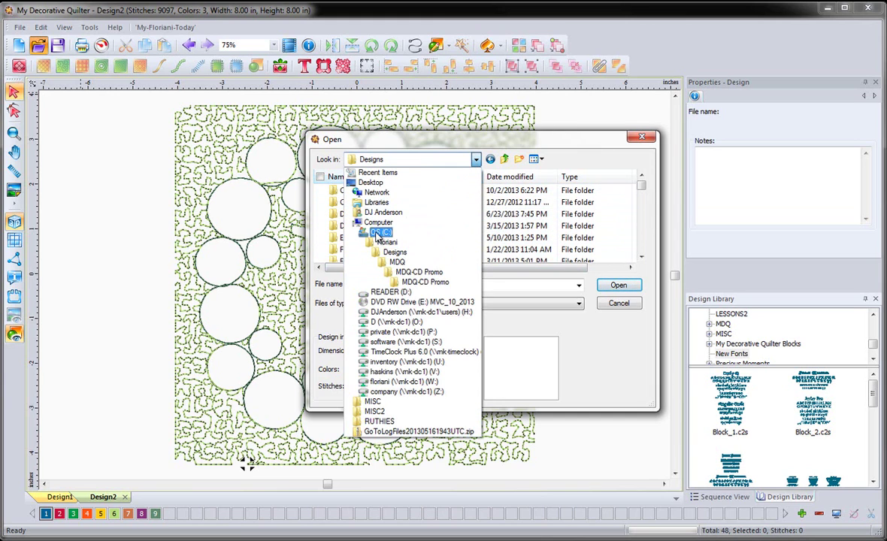
left_click(376, 253)
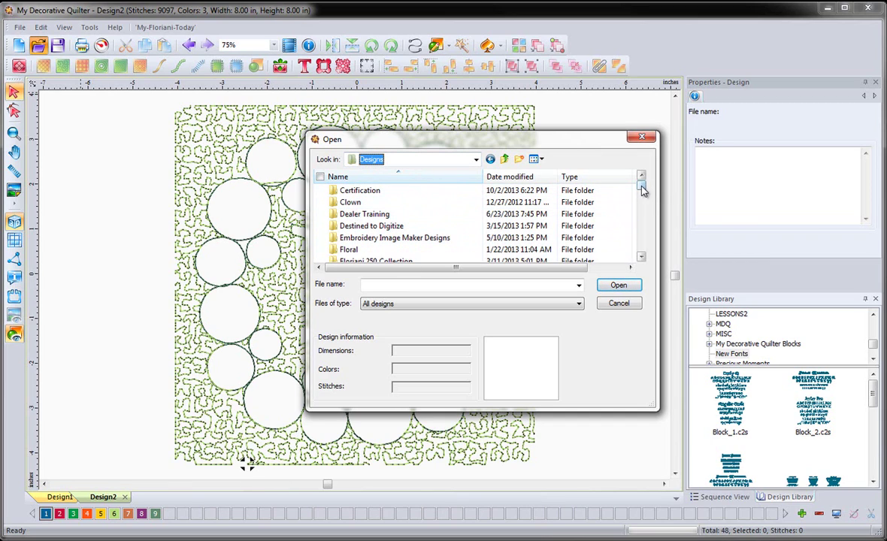
- Look inside the Floriani By Walt subfolder and return to the Designs folder
mouse_move(643, 188)
left_mouse_down()
mouse_move(641, 233)
mouse_move(641, 205)
left_mouse_up()
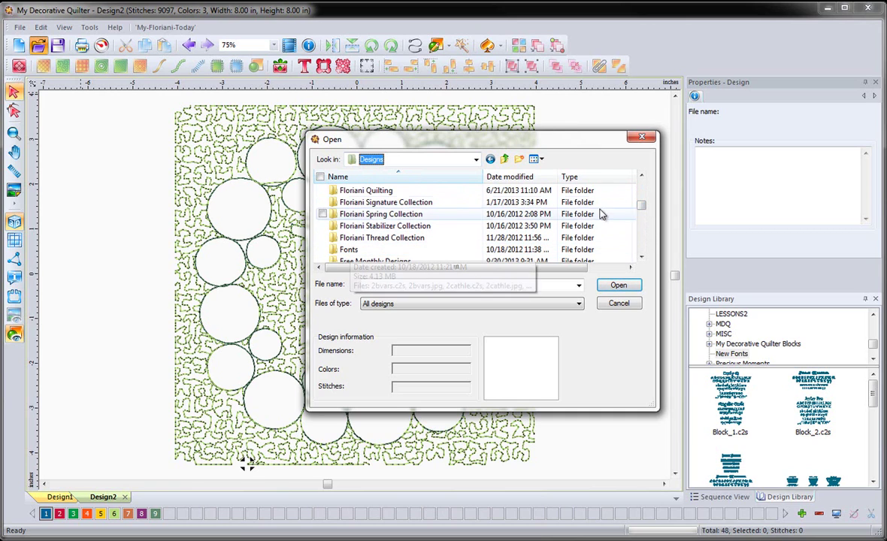
left_click_drag(641, 208, 641, 198)
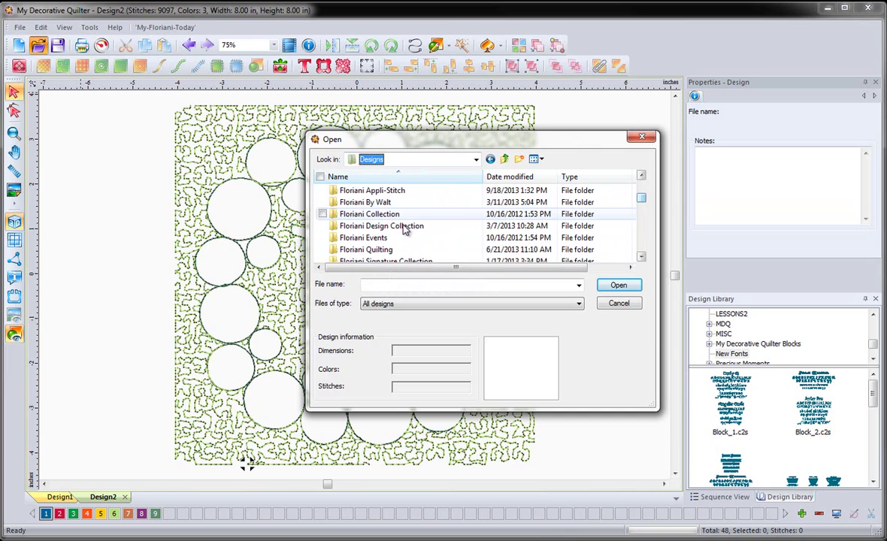
left_click(381, 206)
double_click(380, 206)
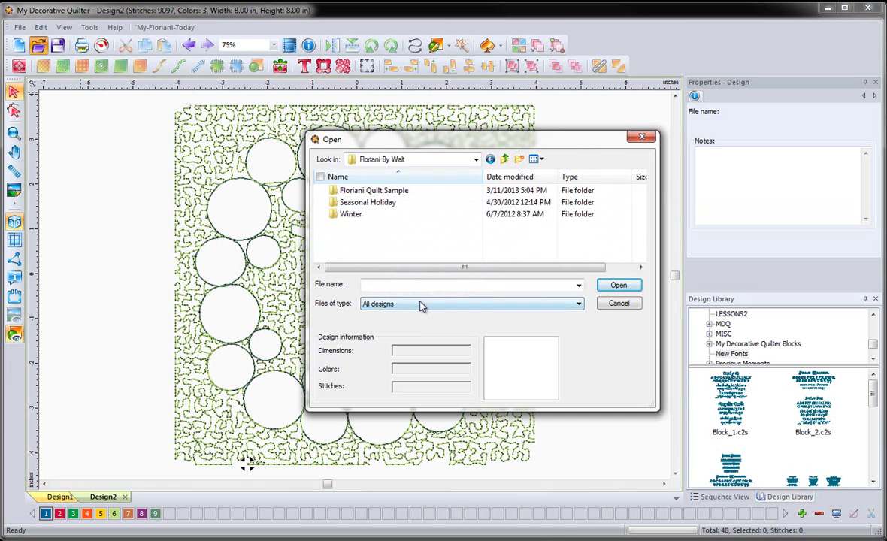
left_click(491, 159)
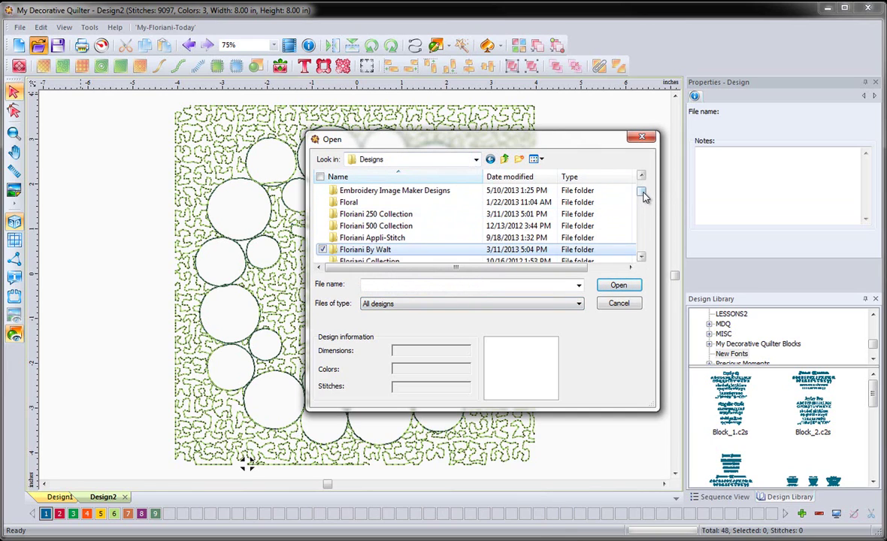
- Browse to the MDQ subfolder and preview the B-DoveWindow.c2s design
left_click_drag(643, 192, 642, 232)
double_click(322, 223)
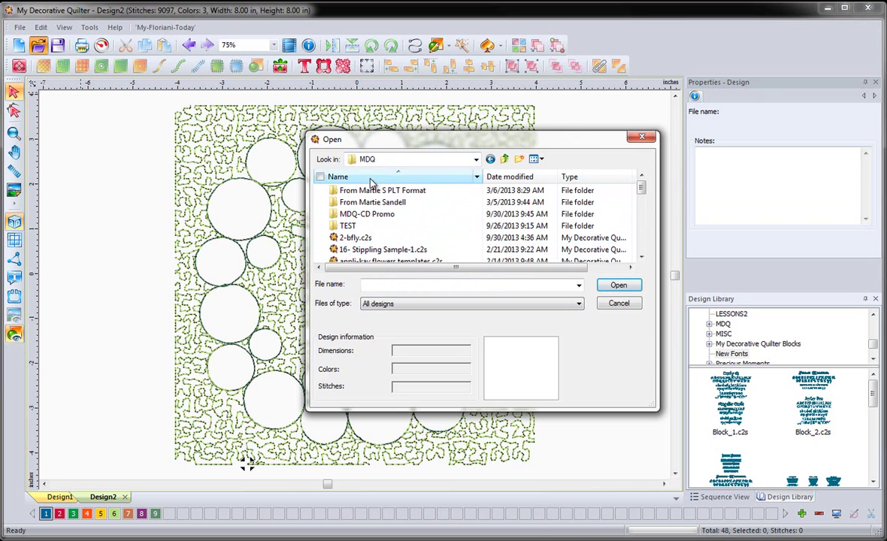
left_click_drag(641, 189, 641, 203)
left_click(485, 225)
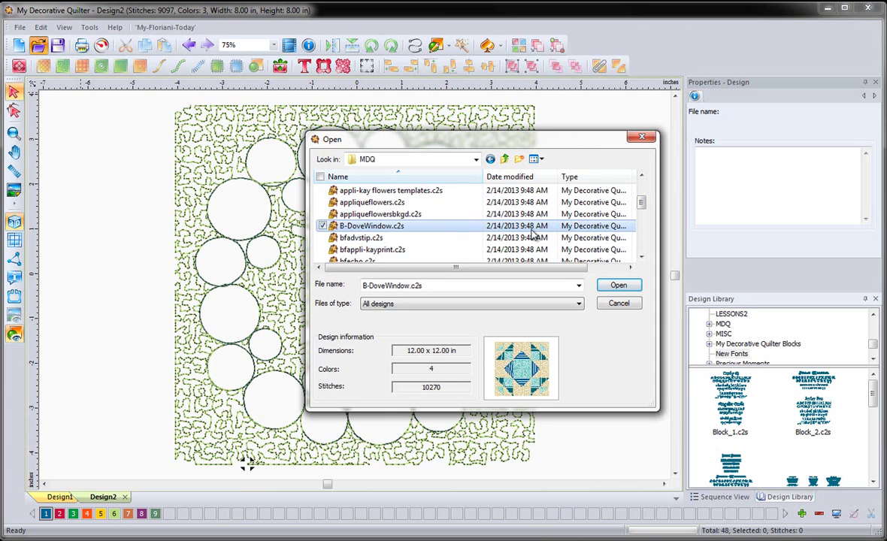
- Return through the Floriani folder to its Designs folder and cancel opening a file
left_click(454, 159)
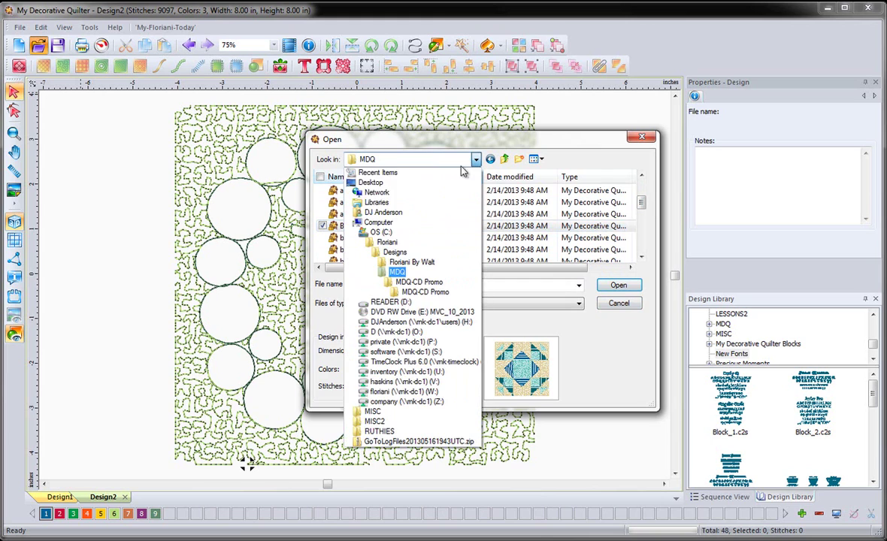
left_click(386, 242)
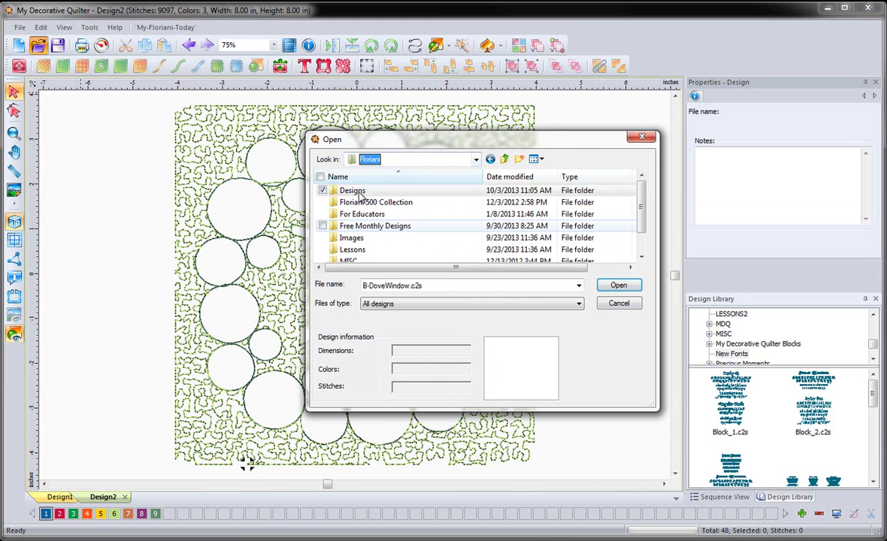
left_click(352, 190)
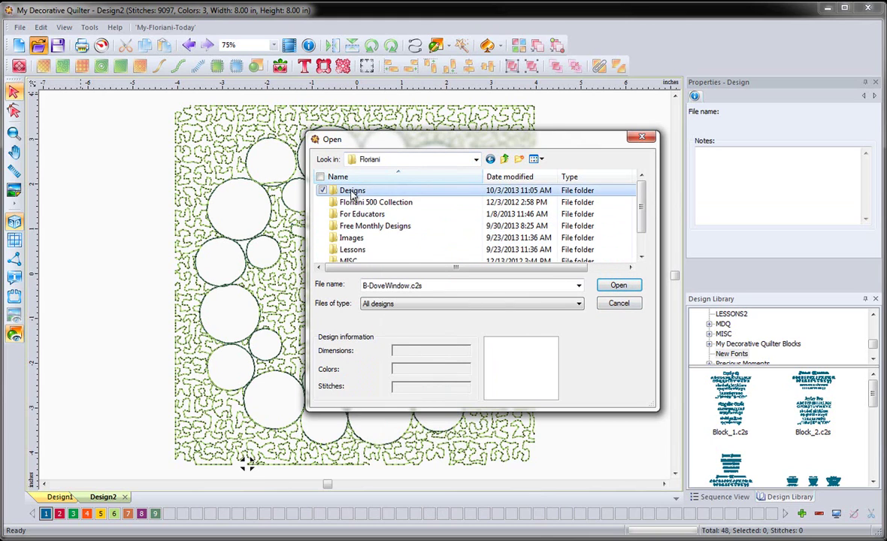
double_click(352, 190)
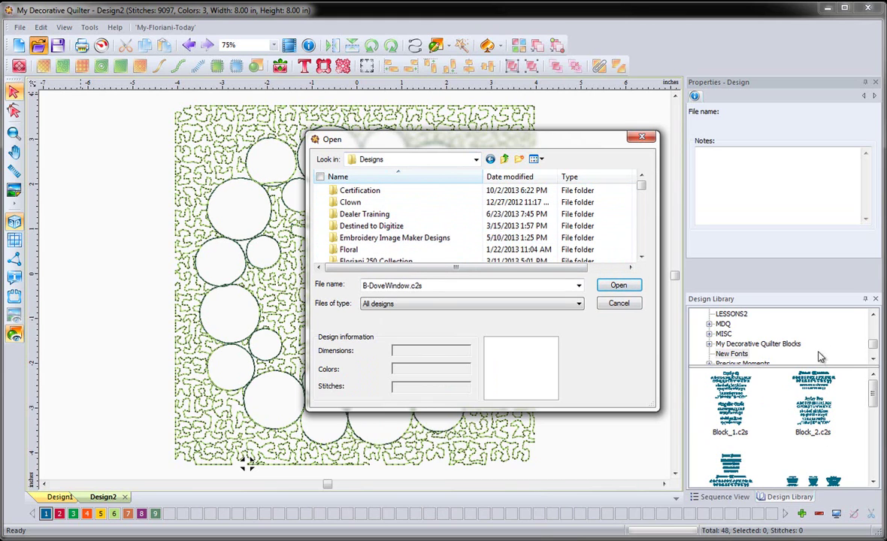
left_click(619, 304)
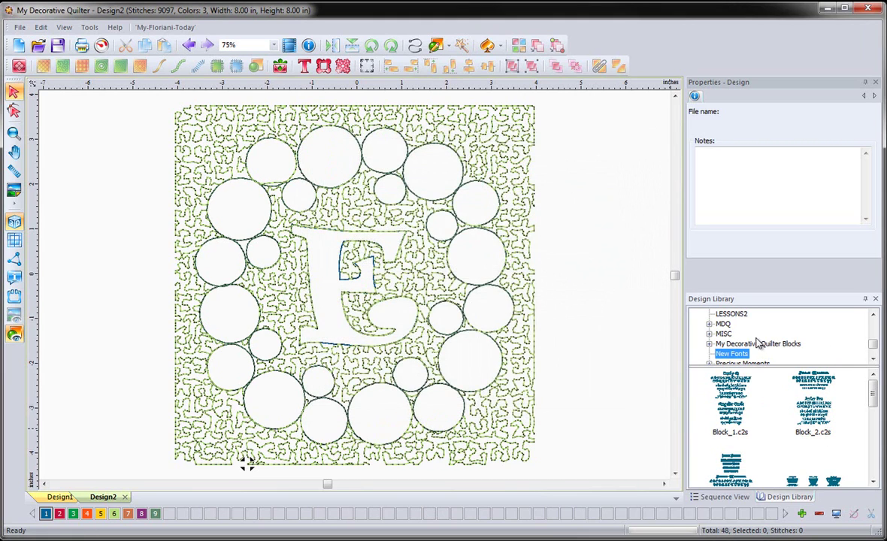
- Collapse and re-expand the Design Library's top-level Designs folder to examine its folder structure
left_click_drag(874, 346, 873, 319)
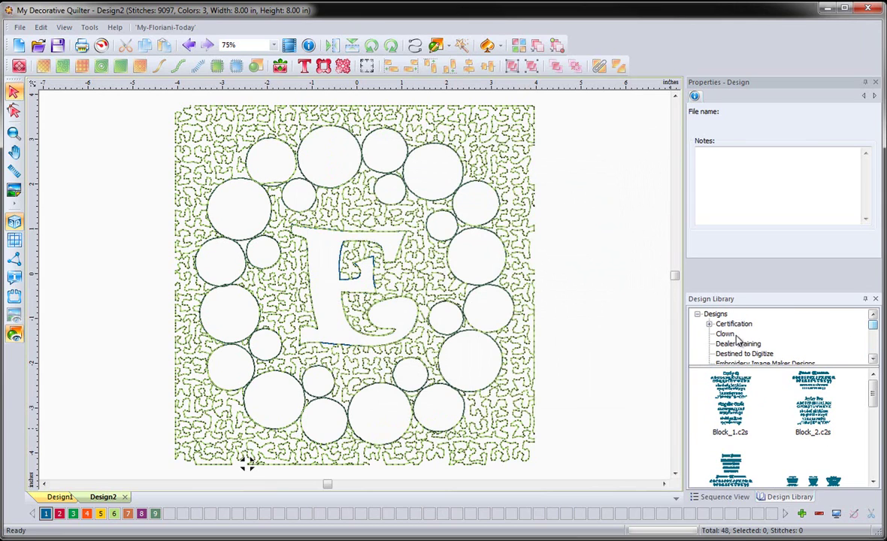
left_click(697, 315)
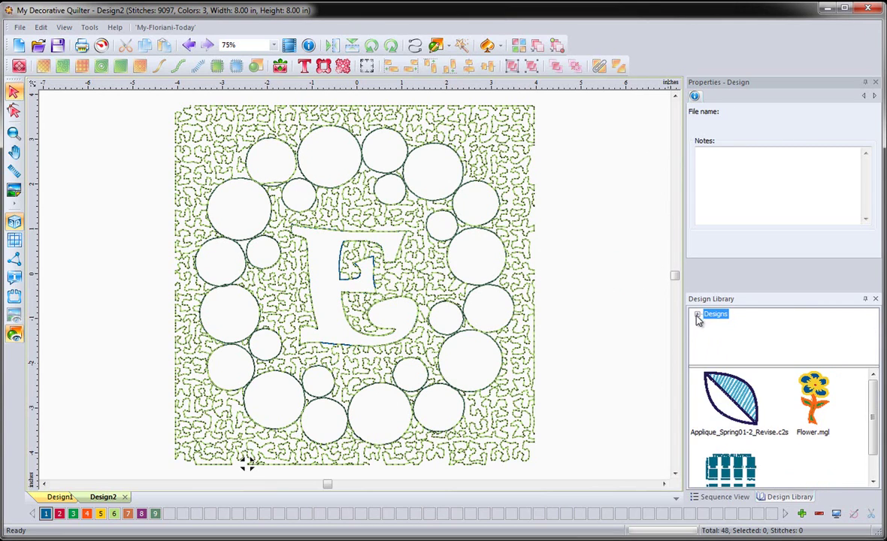
left_click(697, 315)
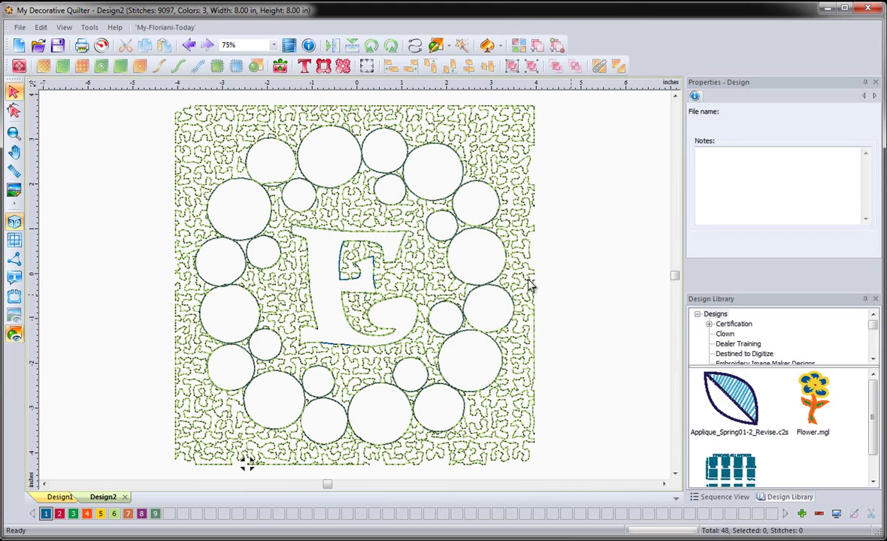
- Create a new design page and display the designs in the Design Library's MDQ folder
left_click(19, 45)
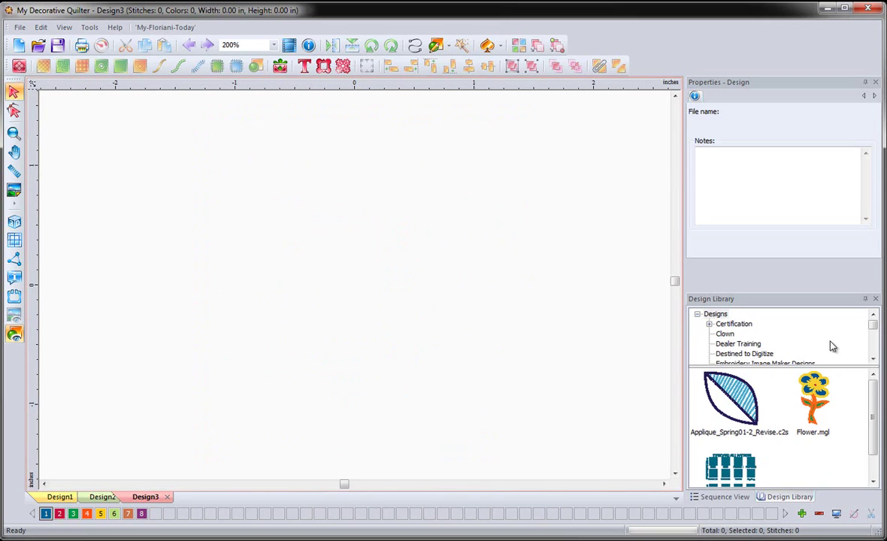
left_click(874, 342)
left_click_drag(876, 346, 874, 344)
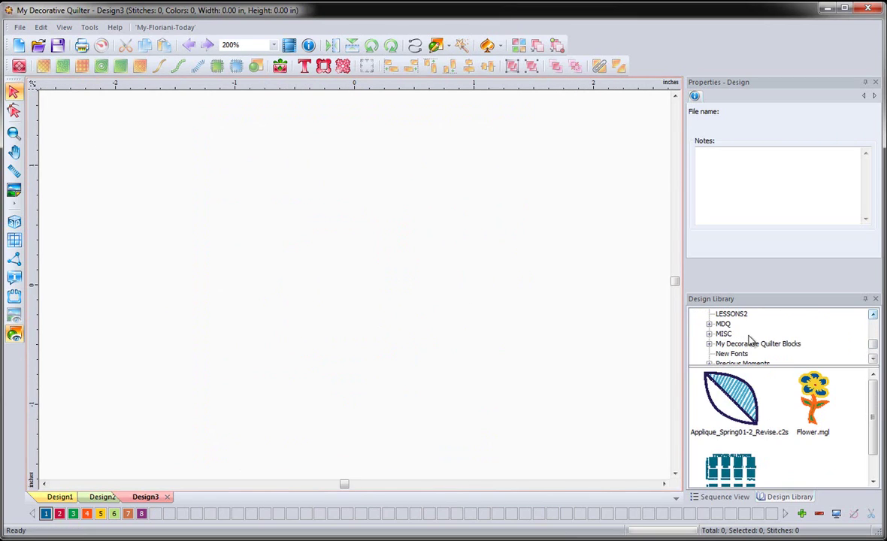
left_click(723, 324)
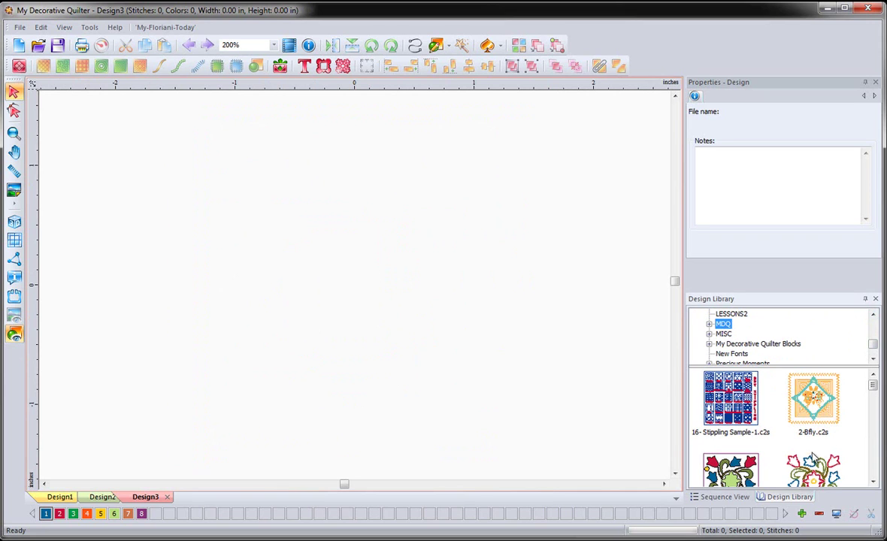
- Insert Appliqueflowers.c2s from the library into the new page, deselect it and turn on 3D view
left_click_drag(750, 438, 452, 310)
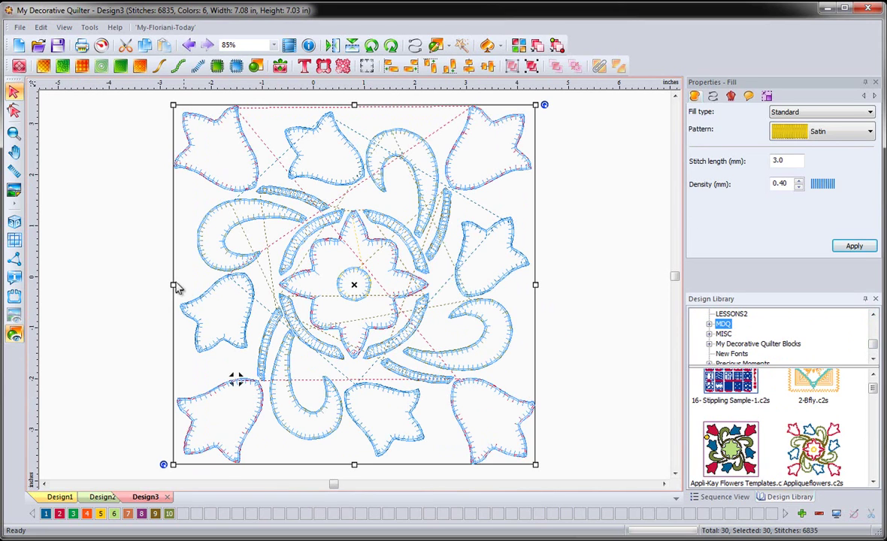
left_click(83, 275)
left_click(13, 222)
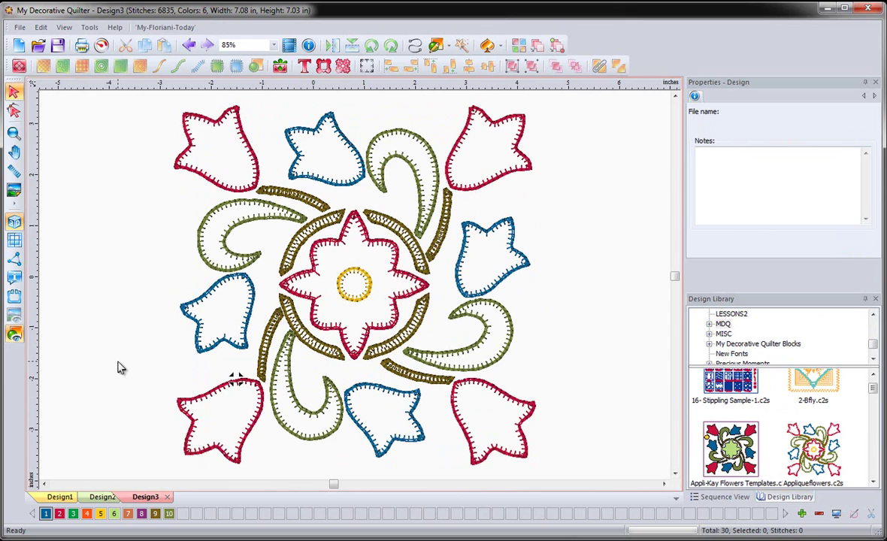